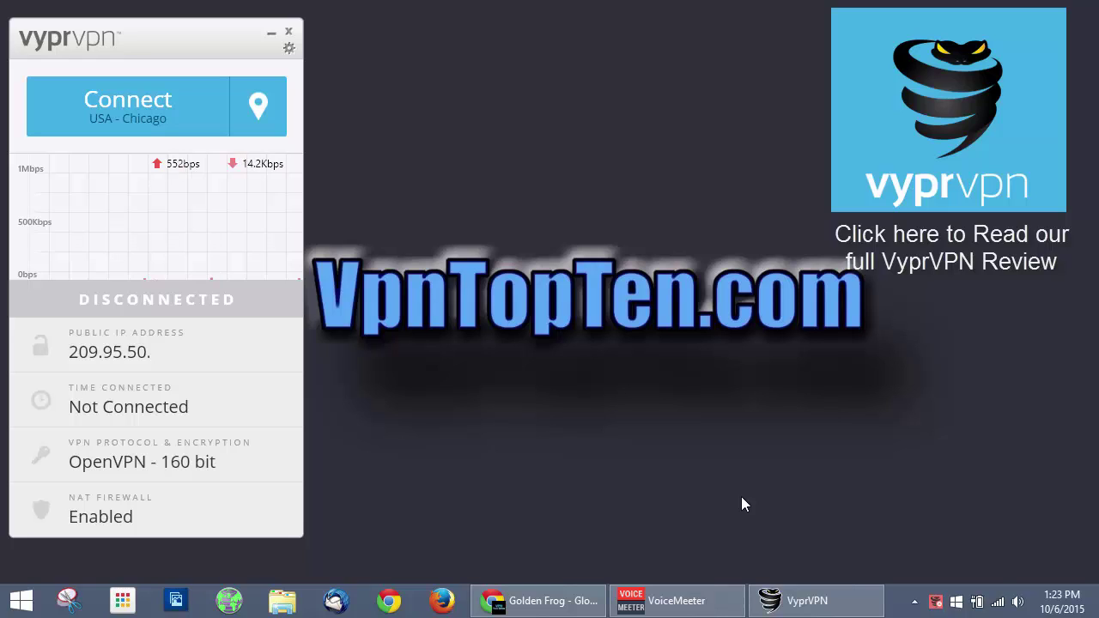
# - Switch from the disconnected VyprVPN client to the vpntopten.com VyprVPN review in Chrome
pyautogui.click(752, 485)
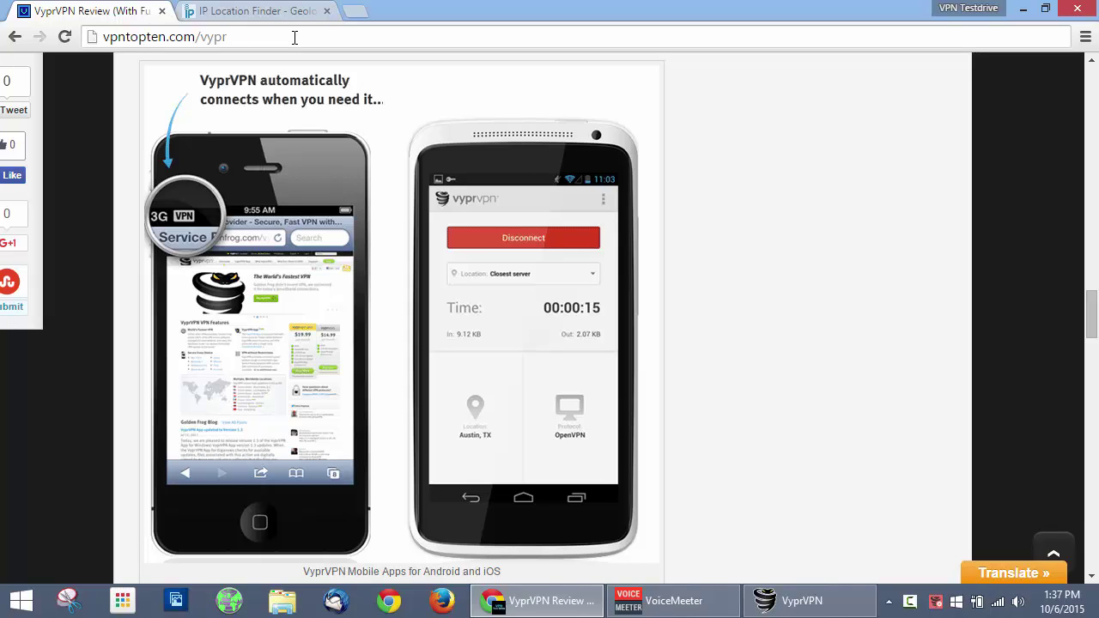
# - Reload to the goldenfrog offer page and scroll through the Basic, Pro and Premier pricing tables
pyautogui.press('Return')
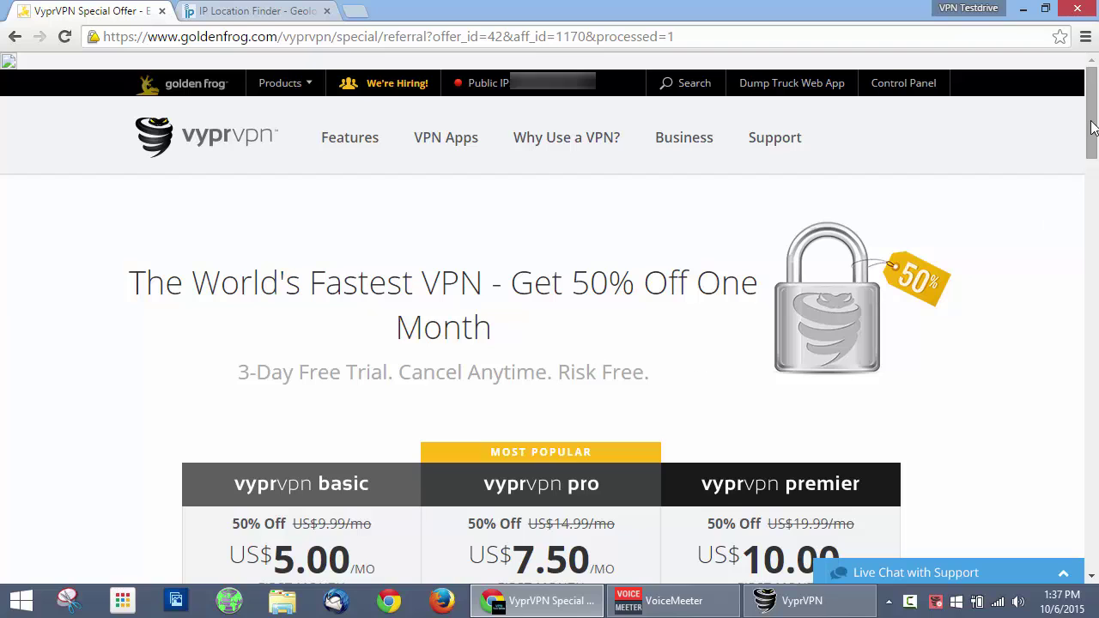
pyautogui.moveTo(1093, 125); pyautogui.dragTo(1095, 161)
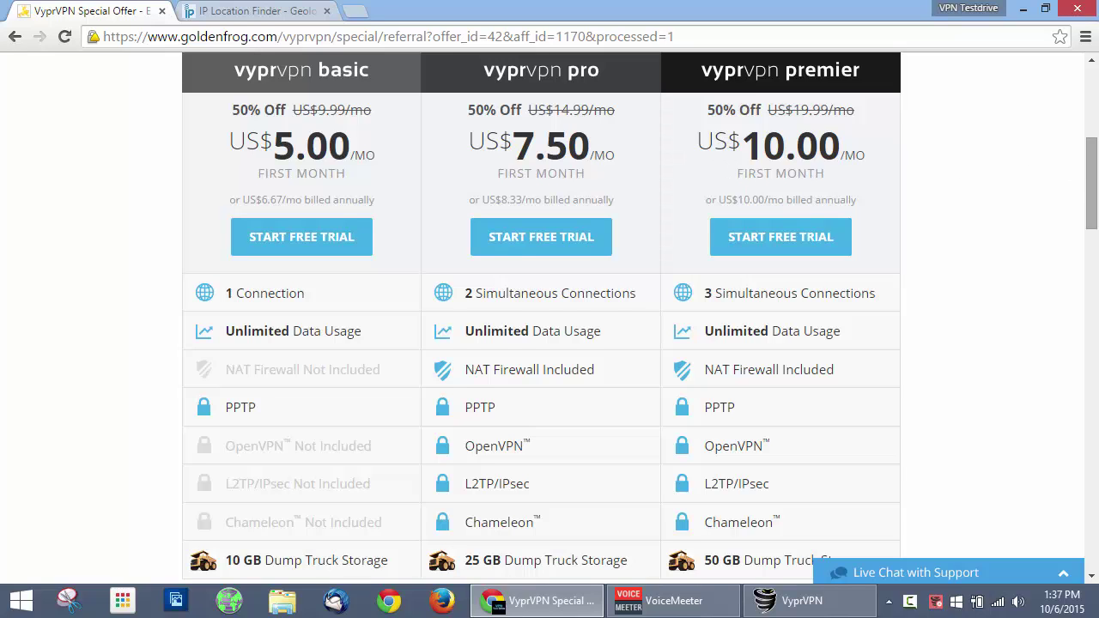
pyautogui.moveTo(1095, 171); pyautogui.dragTo(1094, 185)
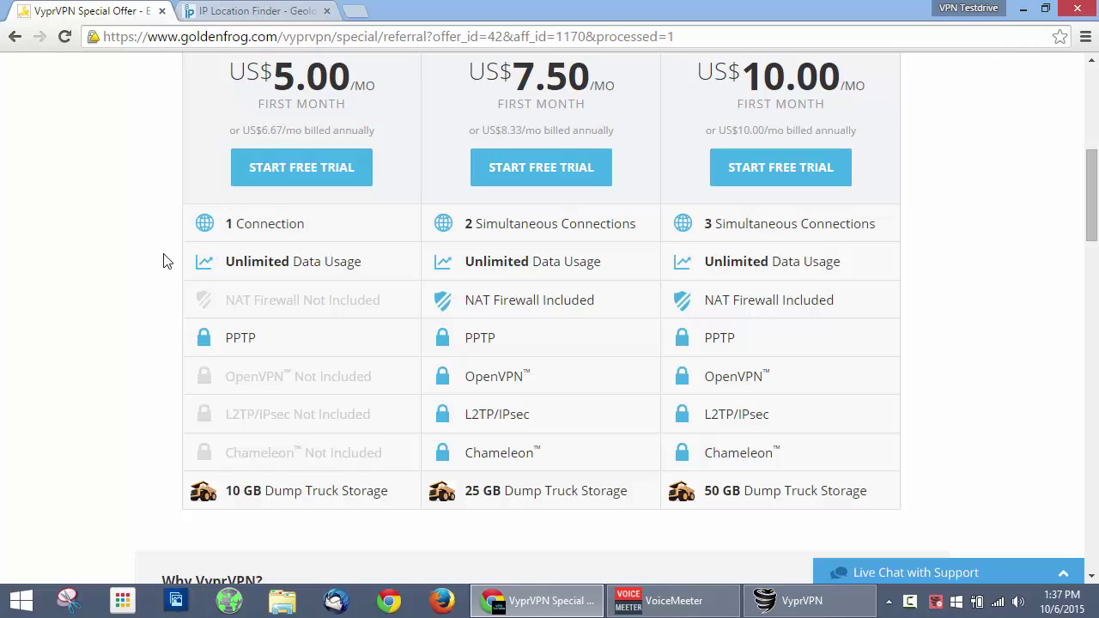
pyautogui.moveTo(1095, 192); pyautogui.dragTo(1094, 182)
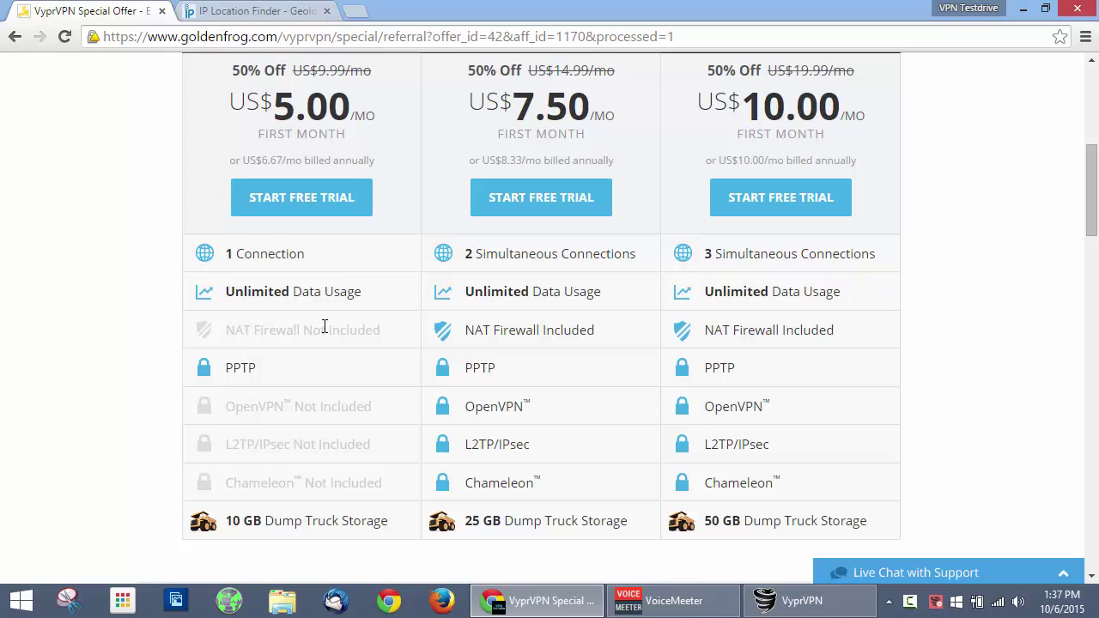
pyautogui.moveTo(1095, 240); pyautogui.dragTo(1092, 240)
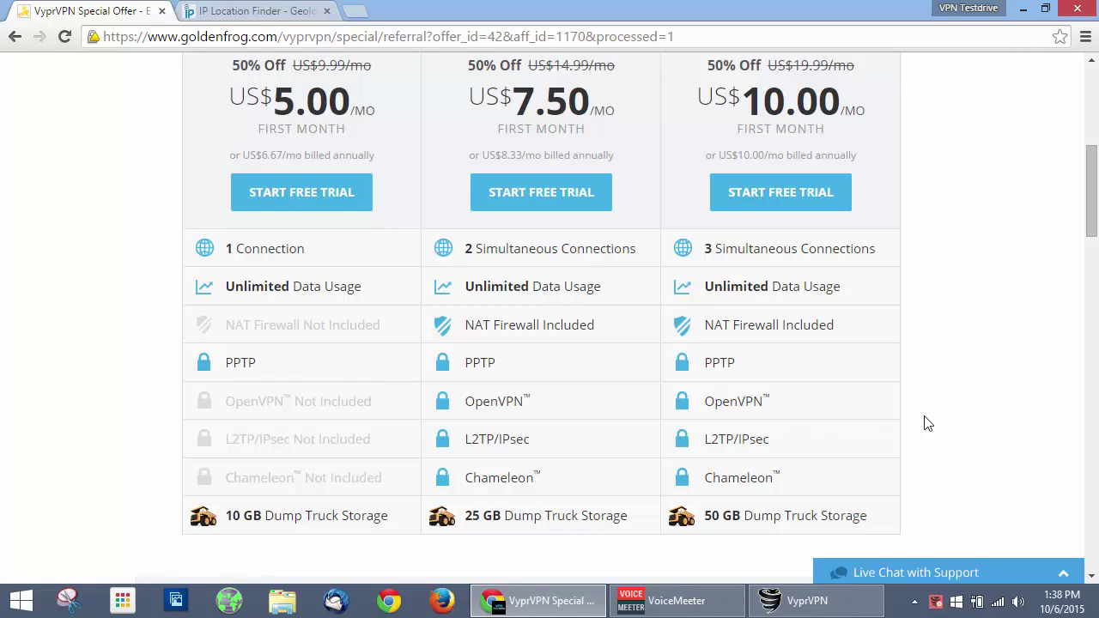
pyautogui.moveTo(1096, 210)
pyautogui.mouseDown()
pyautogui.moveTo(1096, 196)
pyautogui.moveTo(1096, 209)
pyautogui.mouseUp()
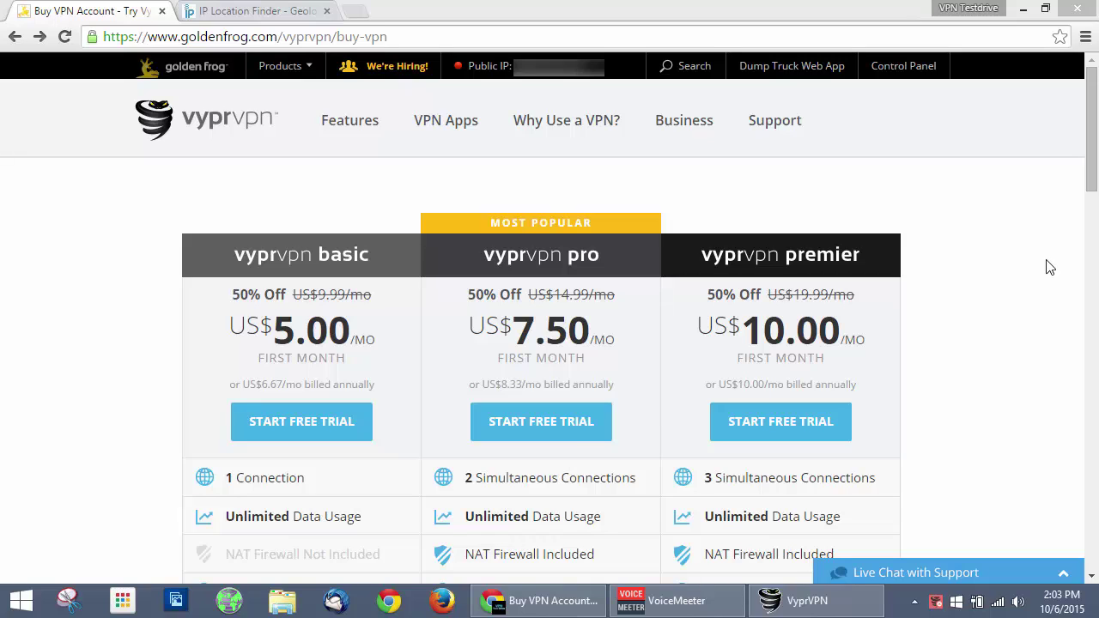
# - Start the Pro plan free trial and scroll down to the Create Your Account form
pyautogui.click(572, 438)
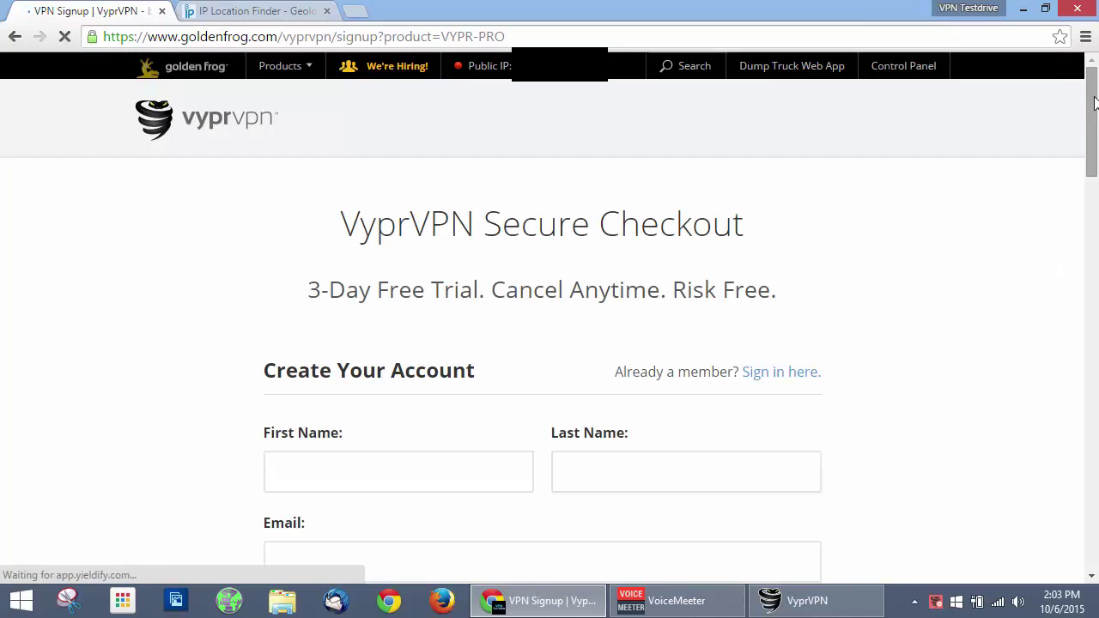
pyautogui.moveTo(1091, 103); pyautogui.dragTo(1090, 469)
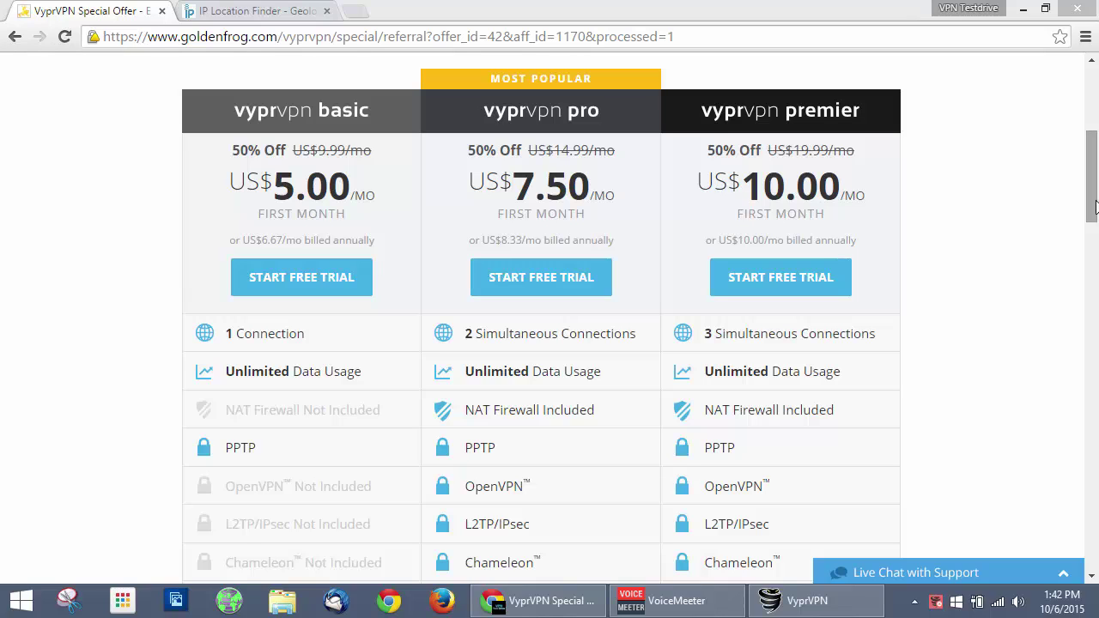
# - Scroll the pricing table down to each plan's Dump Truck Storage row
pyautogui.scroll(-1, 1095, 194)
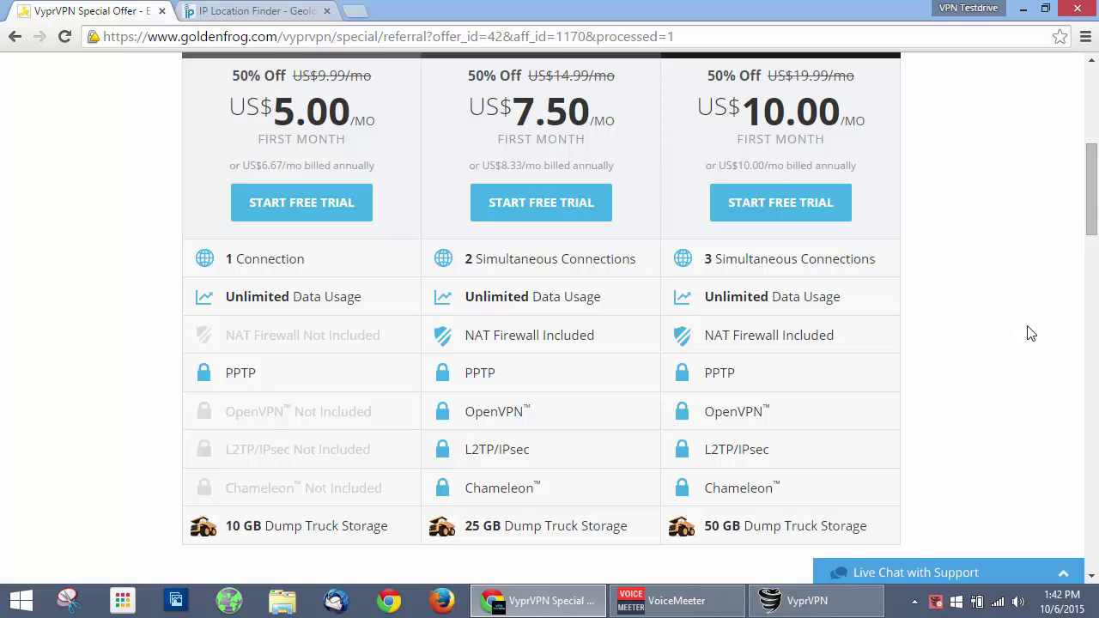
pyautogui.moveTo(1095, 209); pyautogui.dragTo(1095, 220)
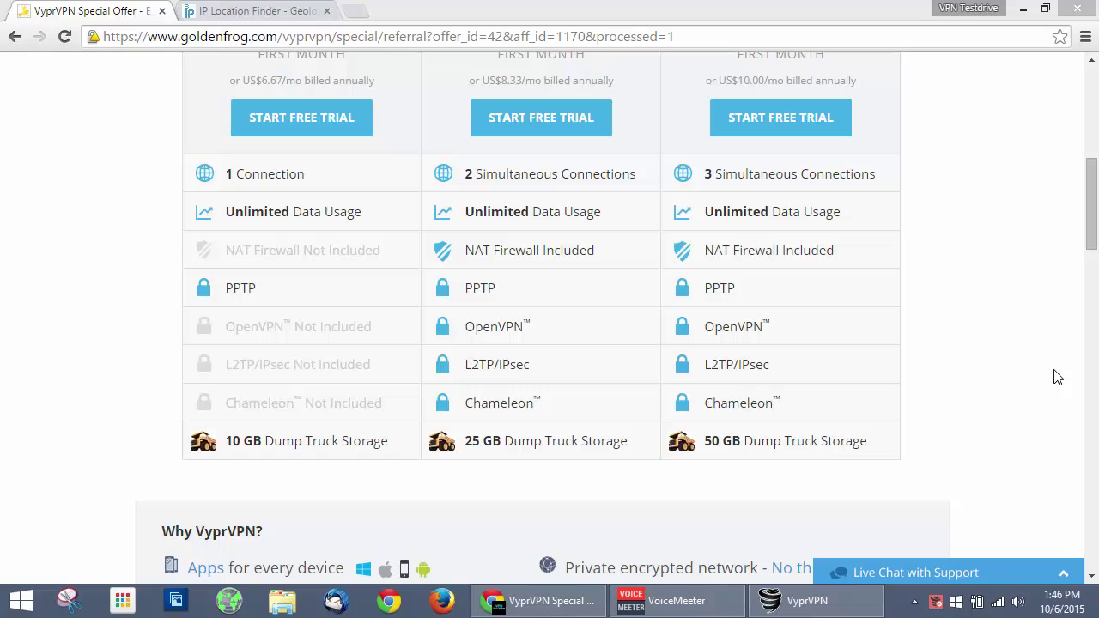
pyautogui.scroll(-1, 1062, 209)
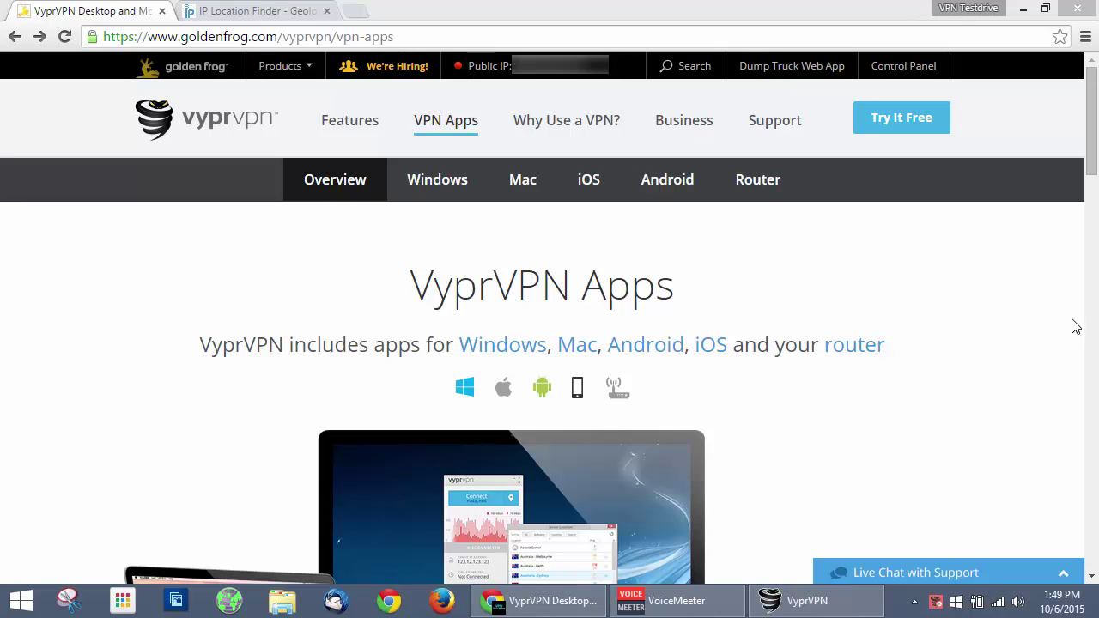
# - Briefly view the VyprVPN Router App page, then go back to the Android page
pyautogui.click(861, 344)
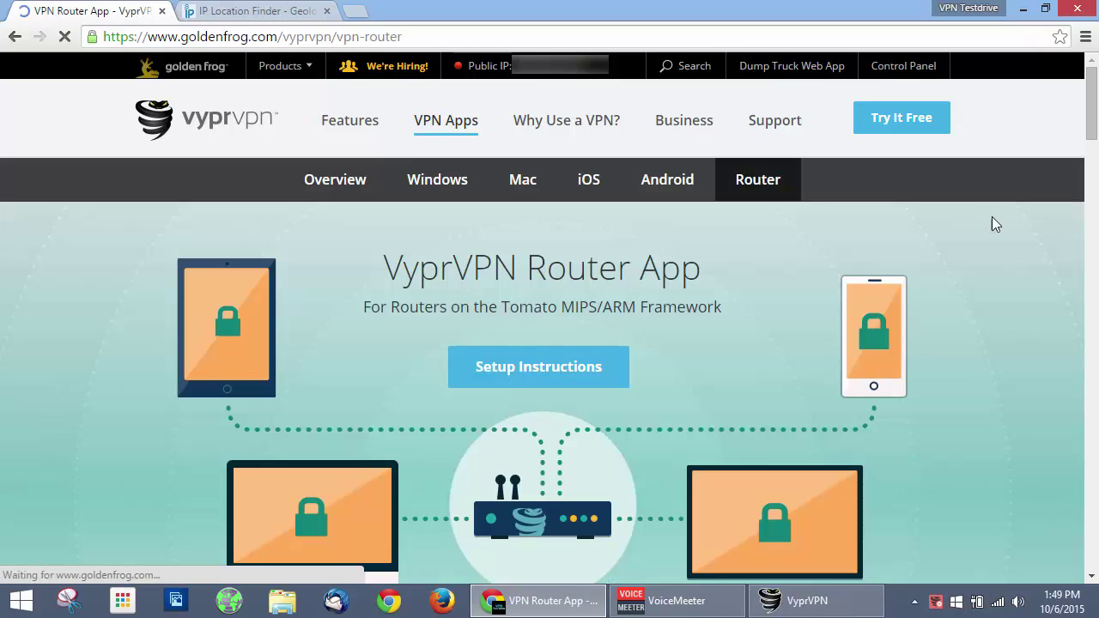
pyautogui.moveTo(1093, 96)
pyautogui.mouseDown()
pyautogui.moveTo(1093, 171)
pyautogui.moveTo(1092, 101)
pyautogui.mouseUp()
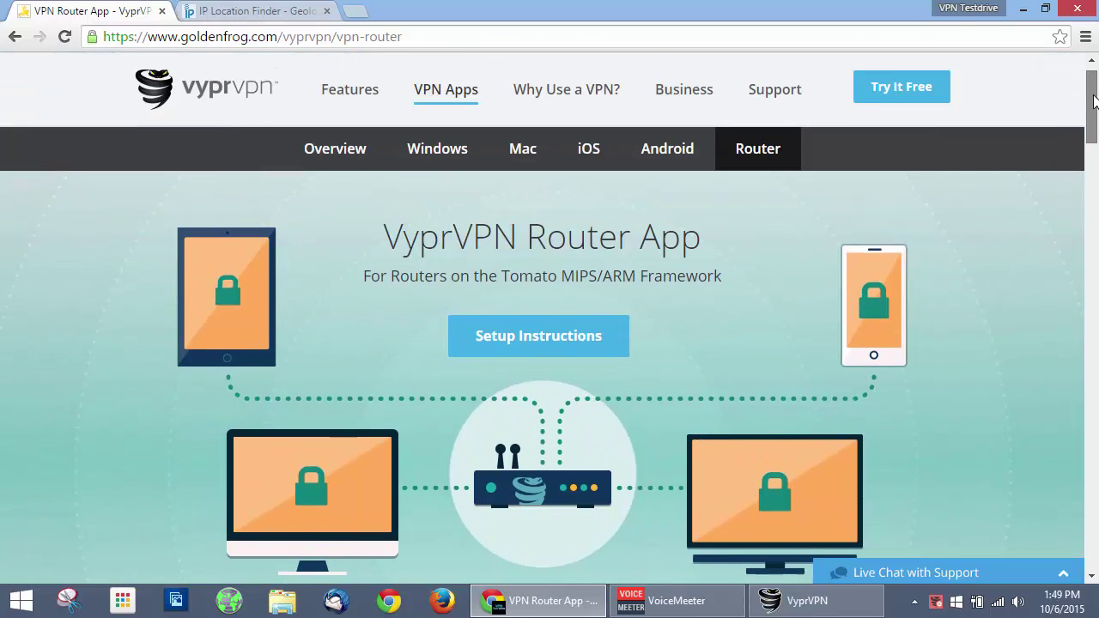
pyautogui.click(13, 44)
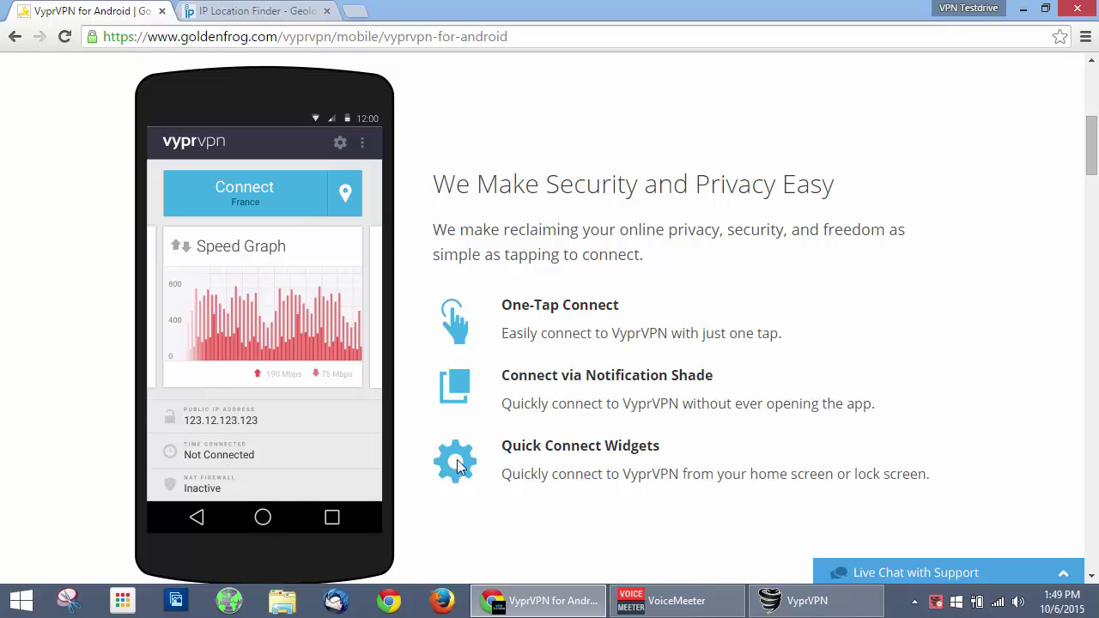
# - Scroll the VyprVPN for Android page through the Automate and Connection Per App sections
pyautogui.moveTo(1093, 171); pyautogui.dragTo(1086, 286)
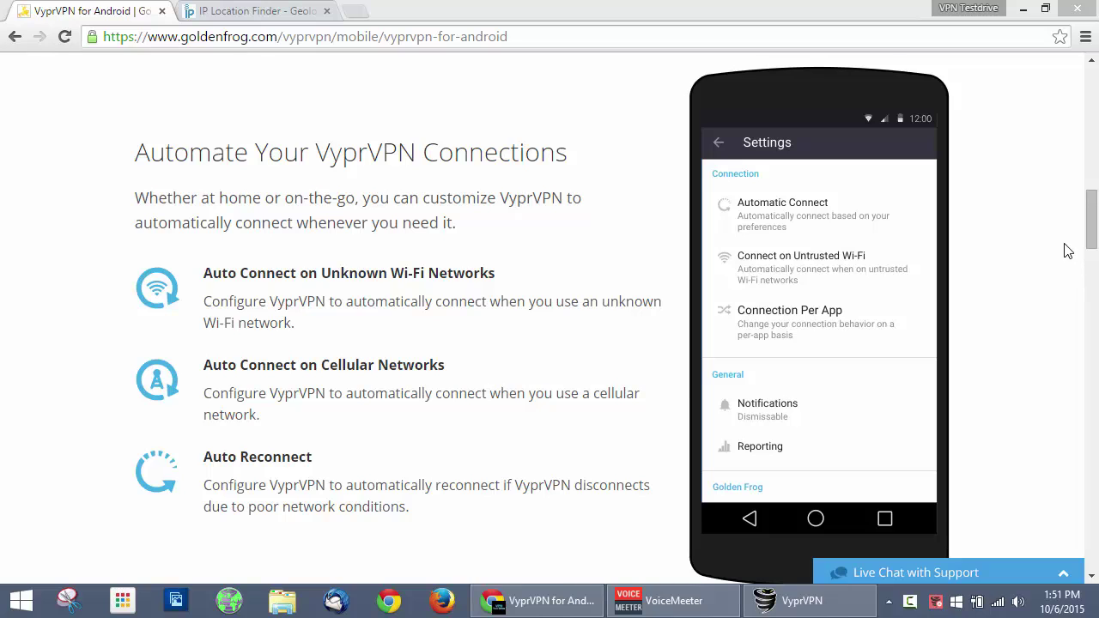
pyautogui.click(1092, 234)
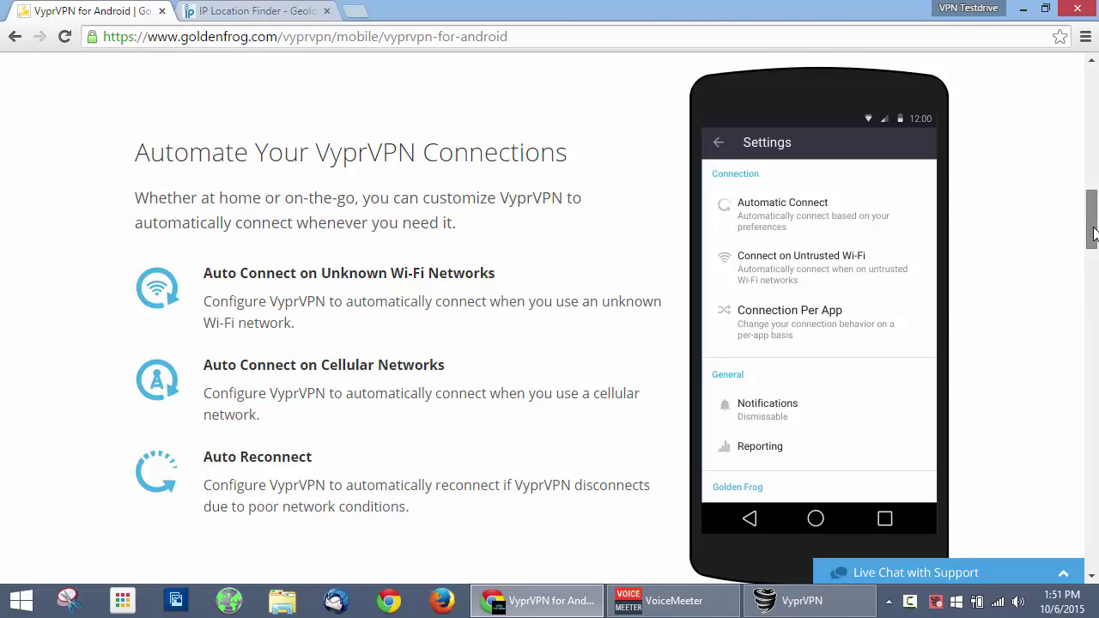
pyautogui.moveTo(1092, 233); pyautogui.dragTo(1092, 309)
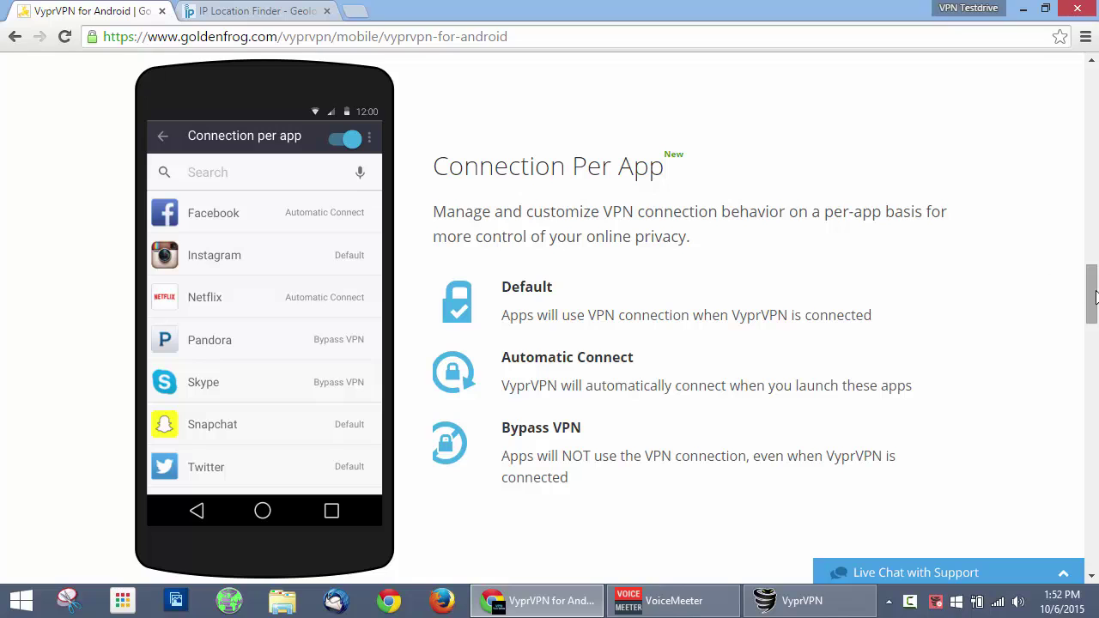
pyautogui.moveTo(1097, 298); pyautogui.dragTo(1091, 412)
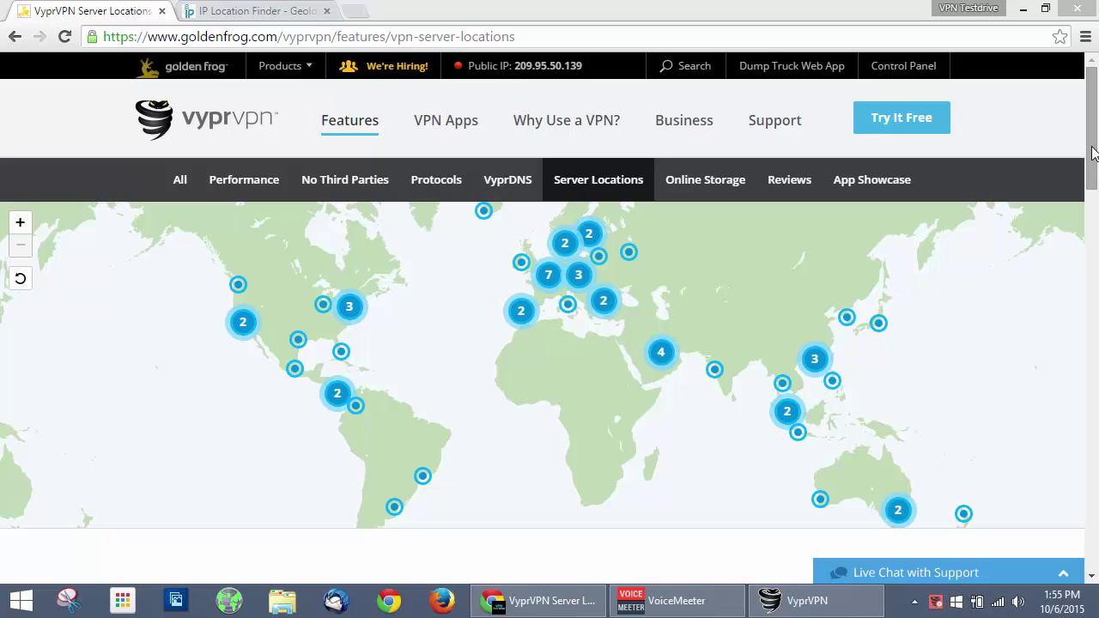
# - Scroll below the map to the server city list grouped by region
pyautogui.moveTo(1092, 152); pyautogui.dragTo(1094, 297)
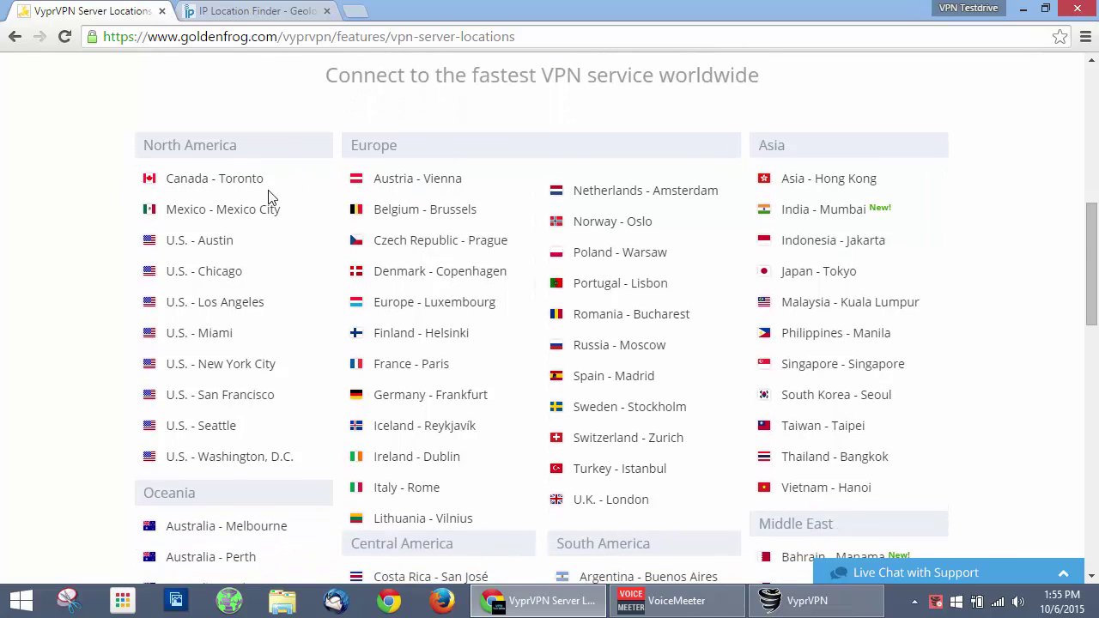
pyautogui.moveTo(1097, 243); pyautogui.dragTo(1094, 374)
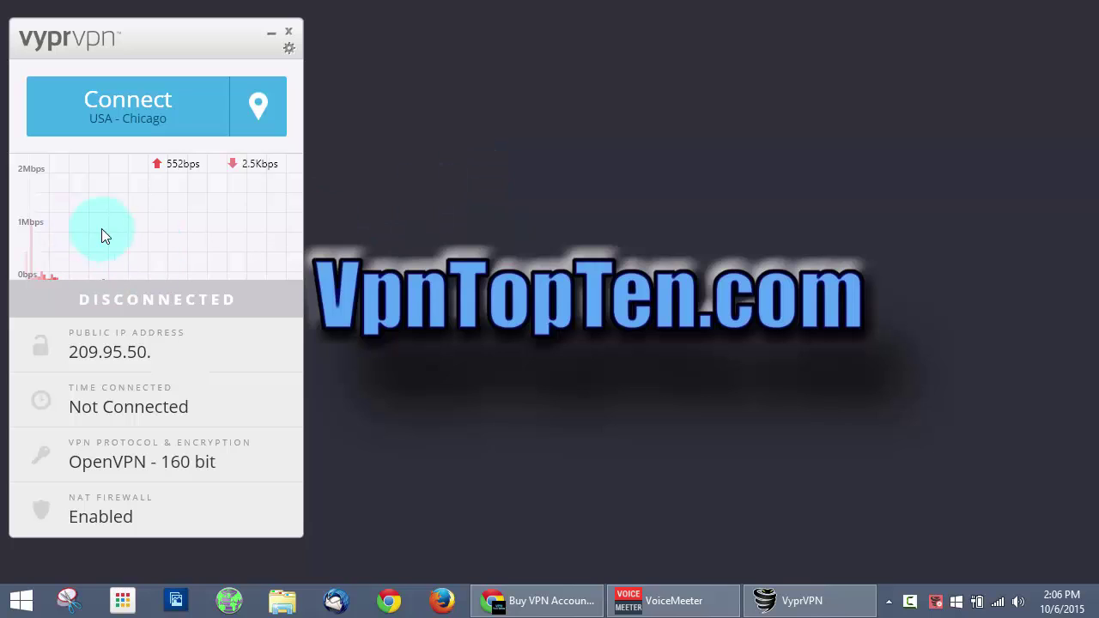
pyautogui.moveTo(160, 247)
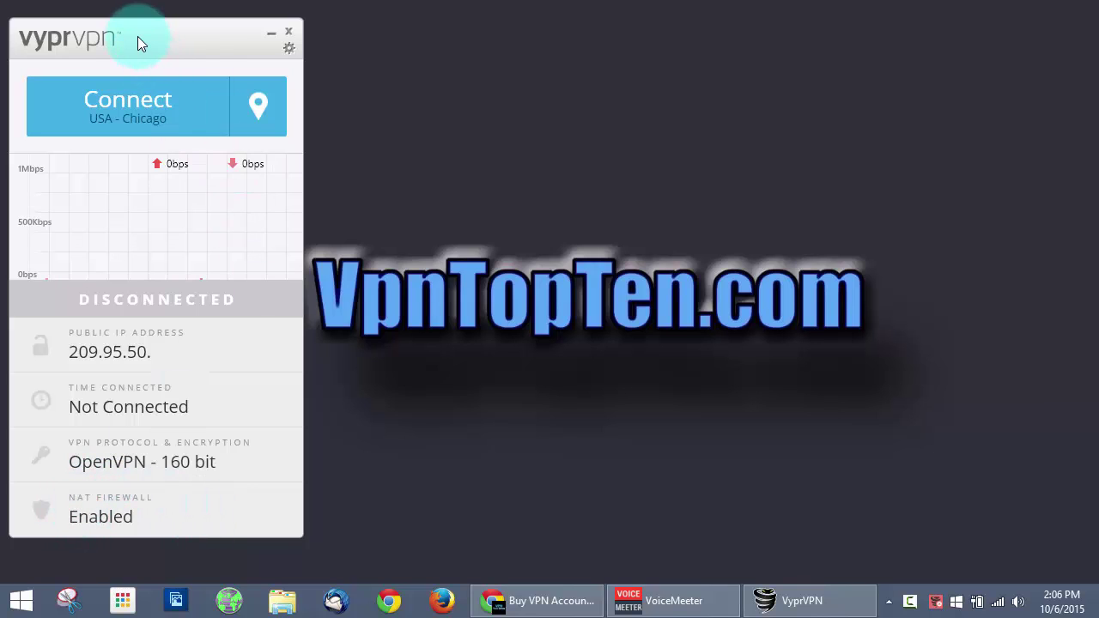
pyautogui.click(129, 120)
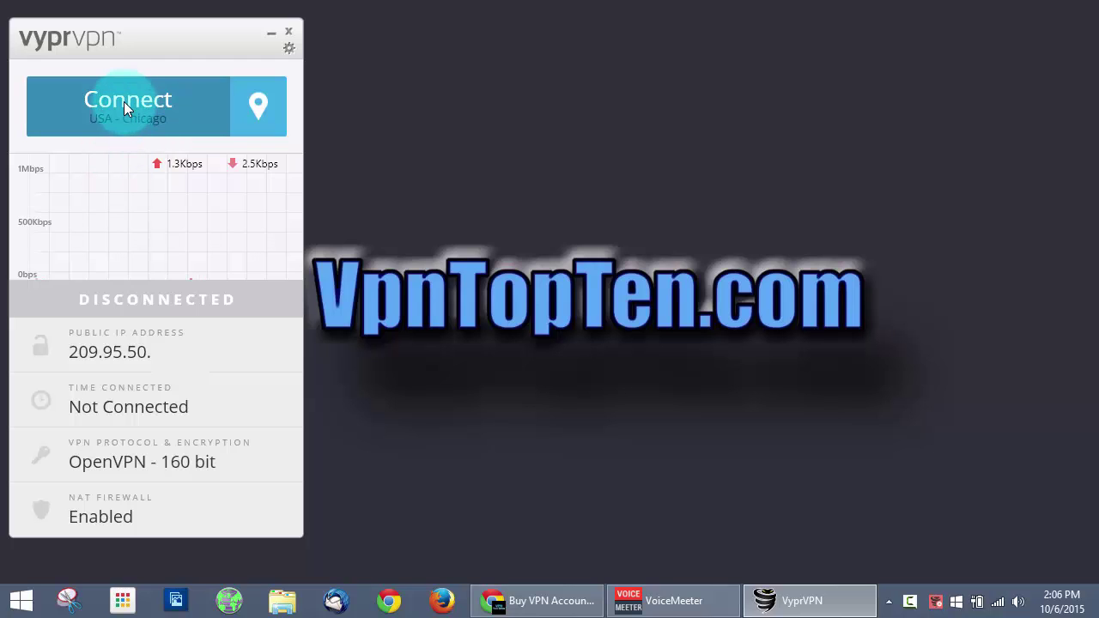
# - Connect VyprVPN through the Sweden server from the location list
pyautogui.click(258, 104)
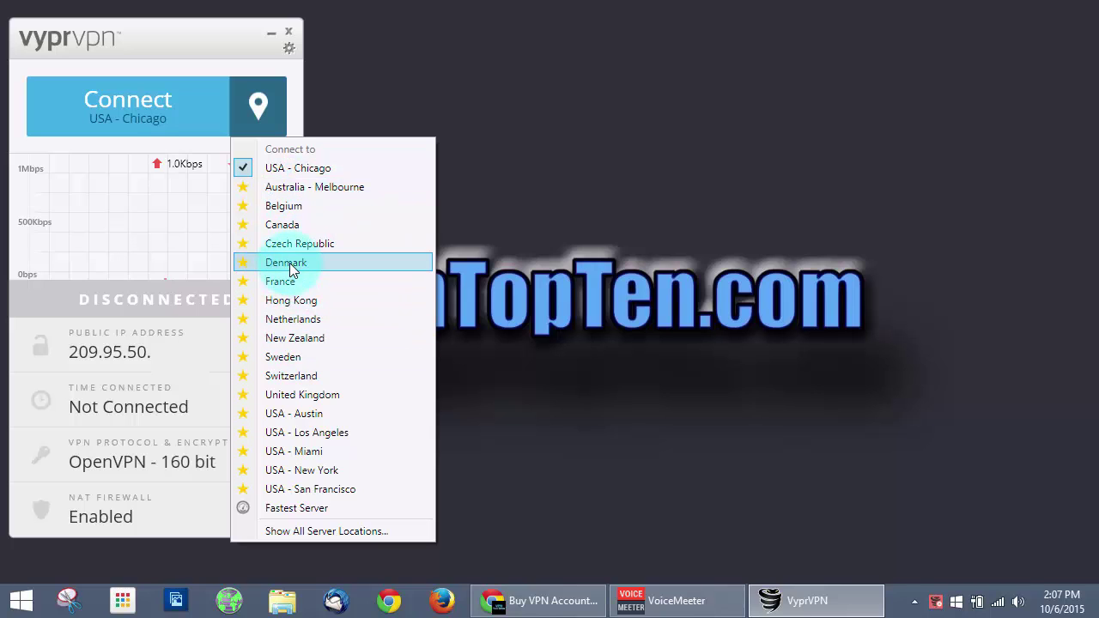
pyautogui.click(289, 357)
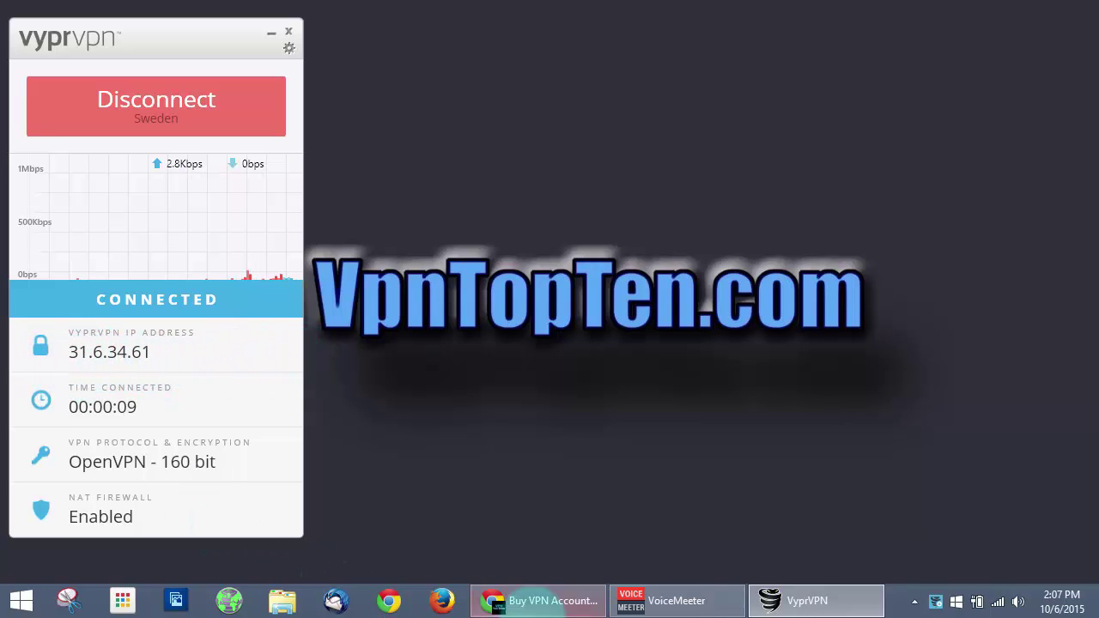
# - Reload the IP Location Finder page to confirm IP 31.6.34.61, then minimize Chrome
pyautogui.click(500, 601)
pyautogui.click(292, 11)
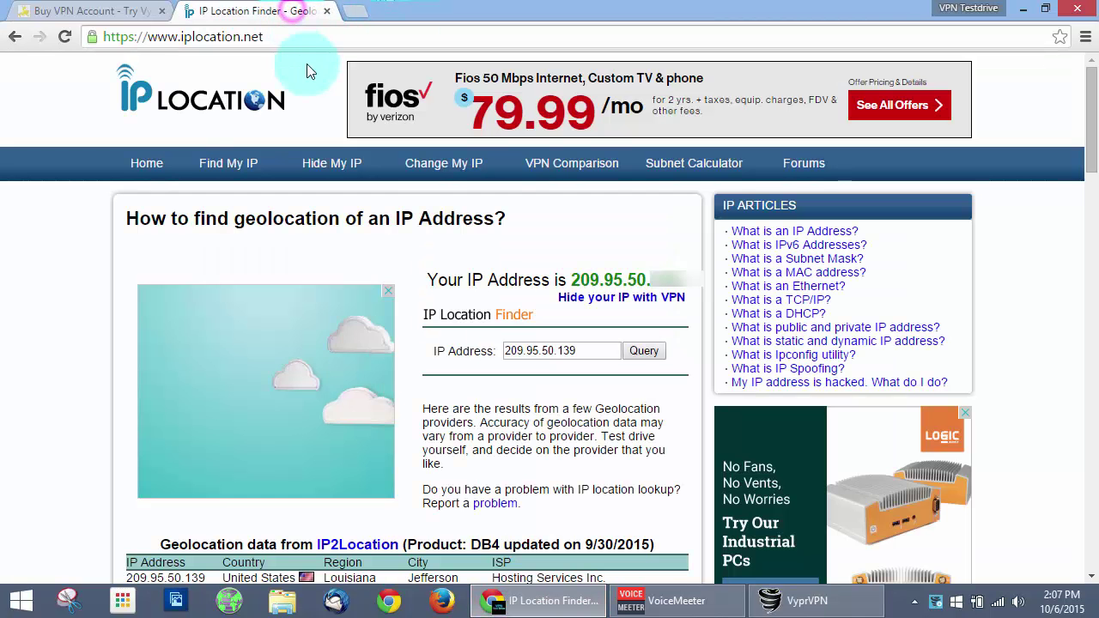
pyautogui.click(65, 36)
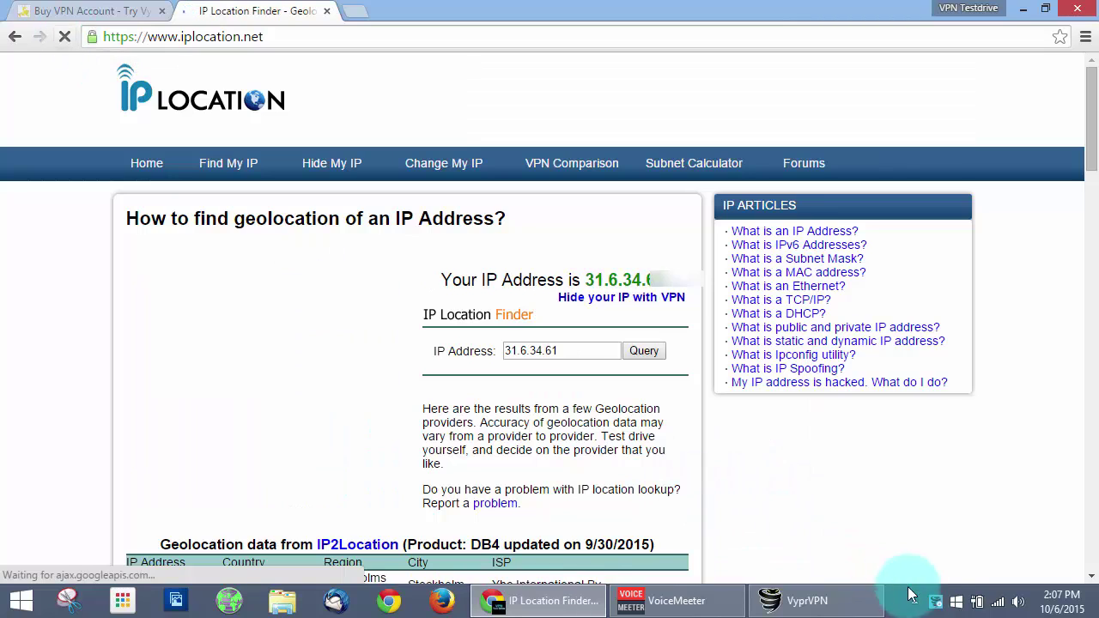
pyautogui.moveTo(936, 605)
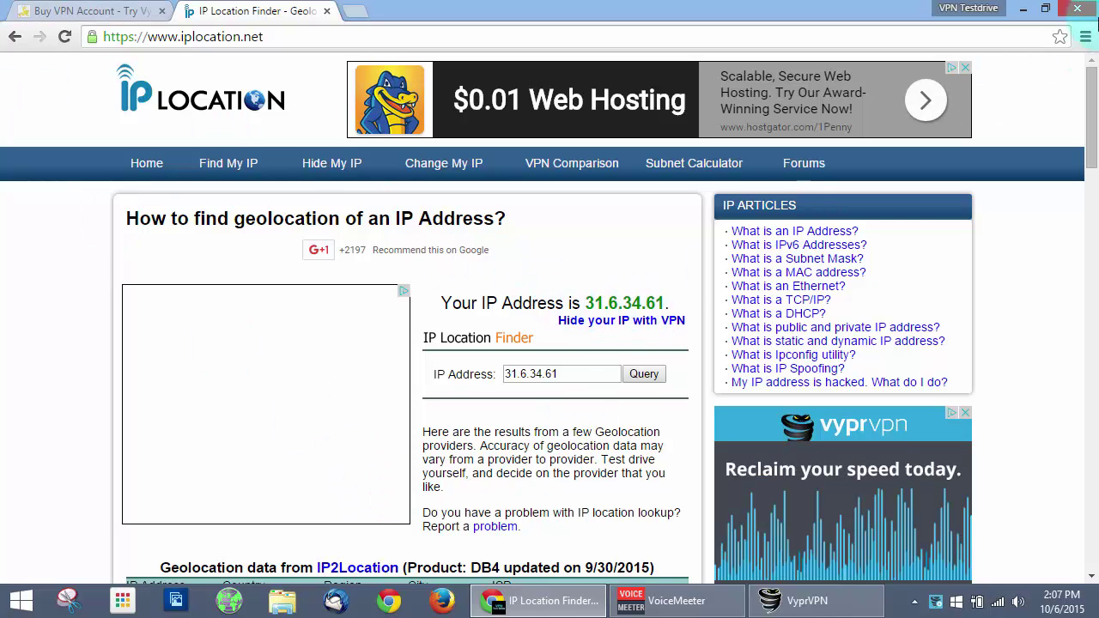
pyautogui.click(1025, 10)
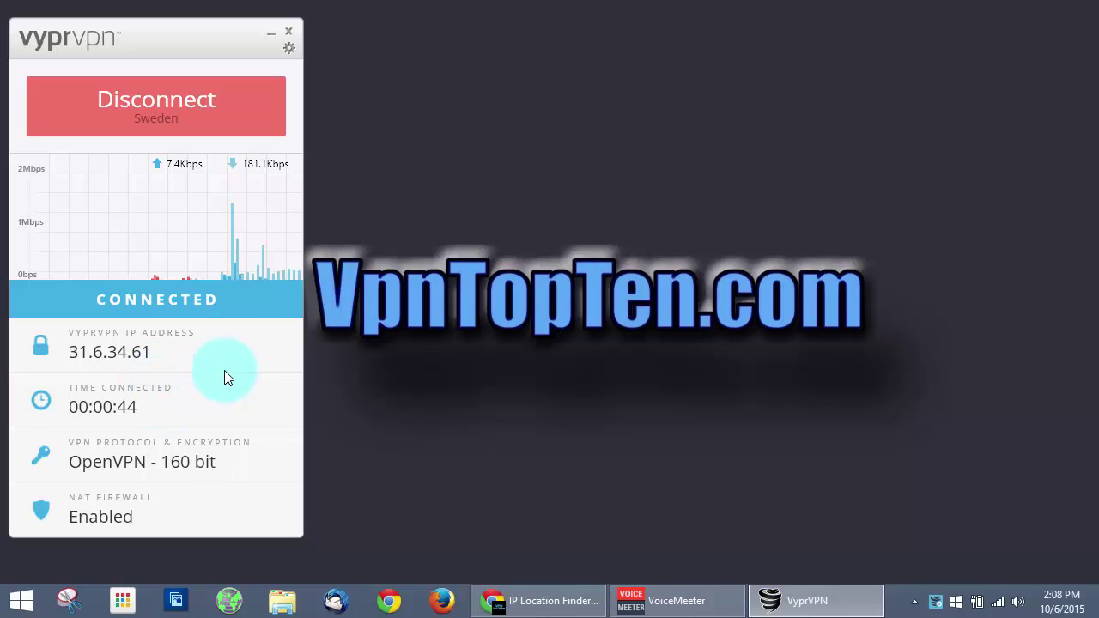
pyautogui.click(560, 149)
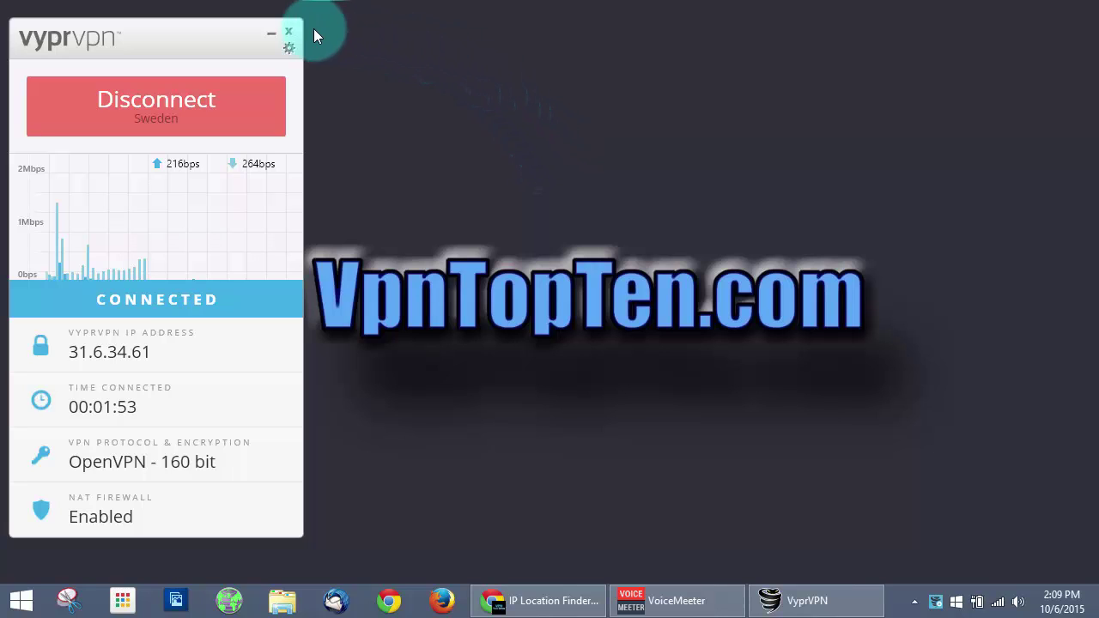
pyautogui.click(289, 31)
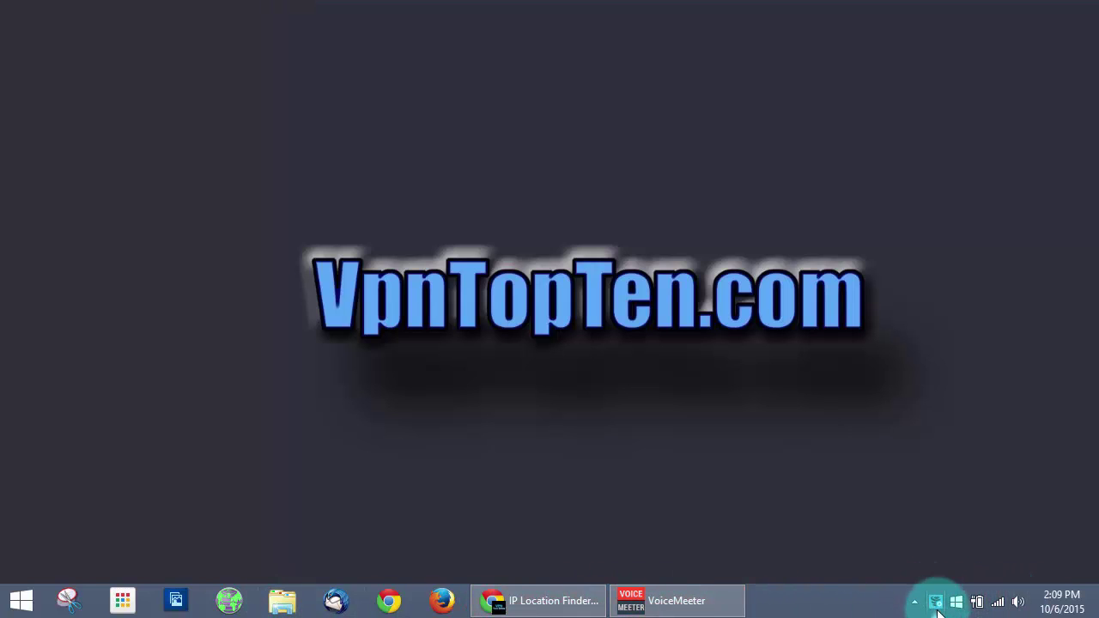
pyautogui.moveTo(936, 606)
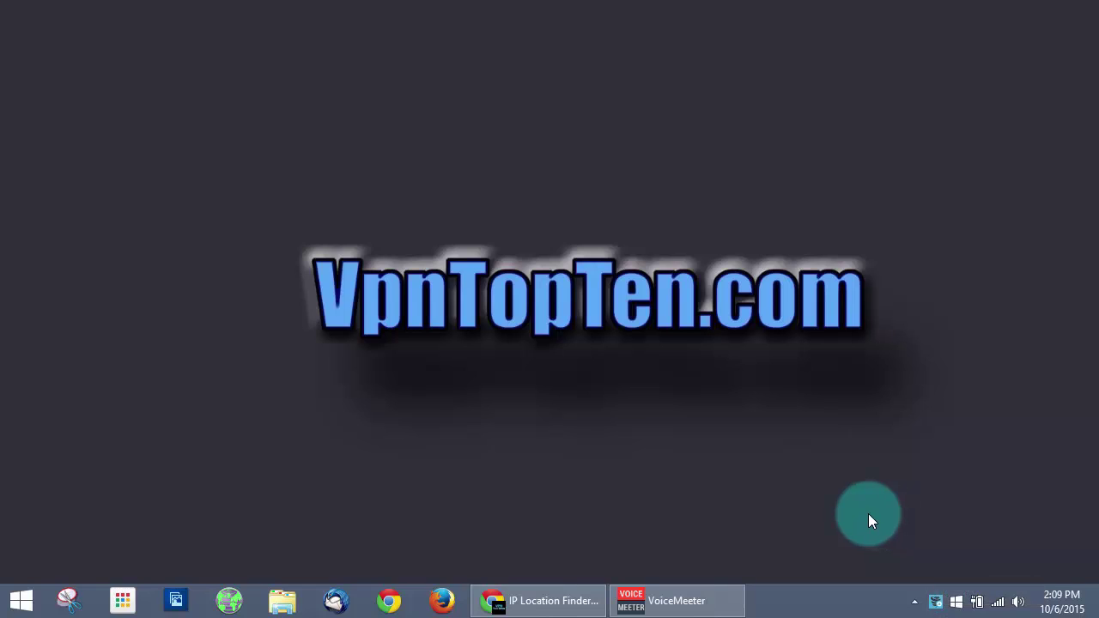
pyautogui.rightClick(935, 606)
pyautogui.click(935, 606)
pyautogui.rightClick(938, 606)
pyautogui.rightClick(937, 606)
pyautogui.rightClick(937, 606)
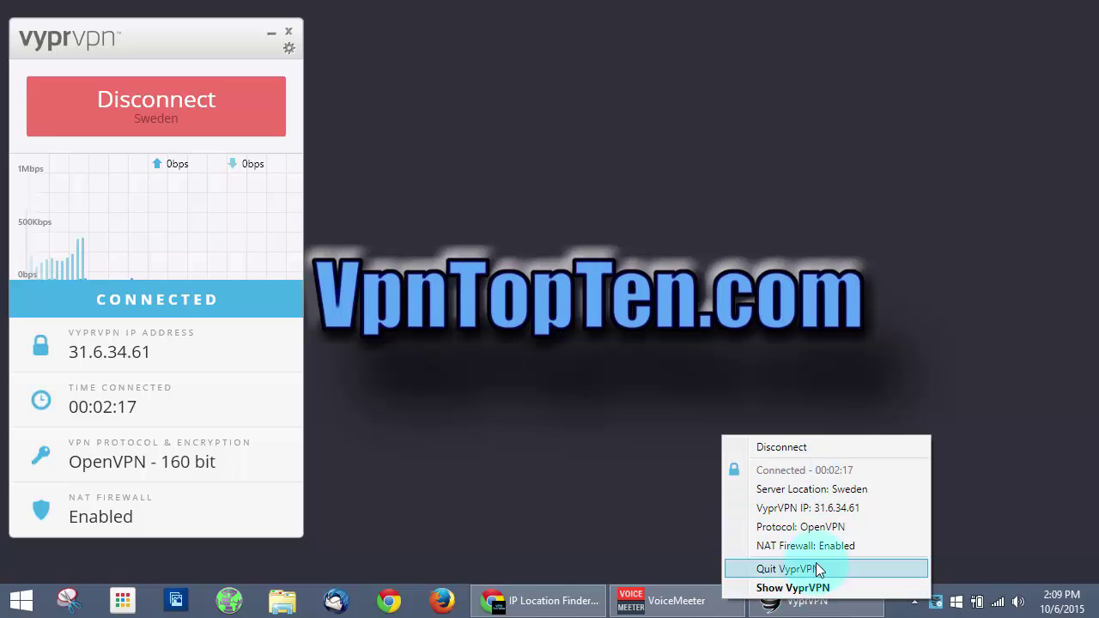
pyautogui.click(1008, 452)
pyautogui.click(935, 600)
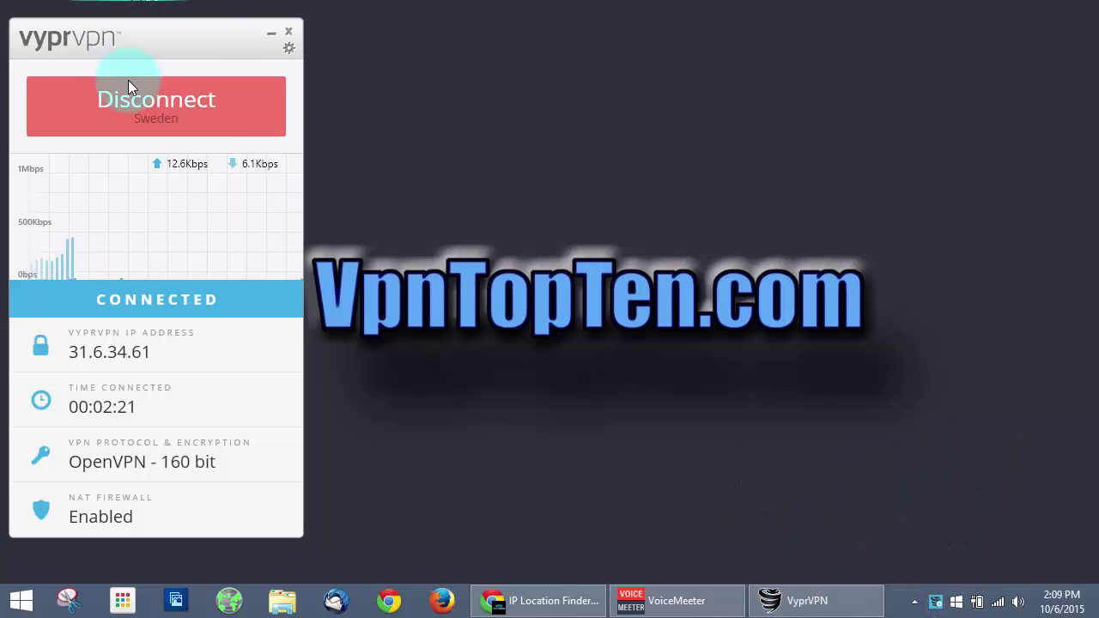
pyautogui.moveTo(164, 39); pyautogui.dragTo(273, 66)
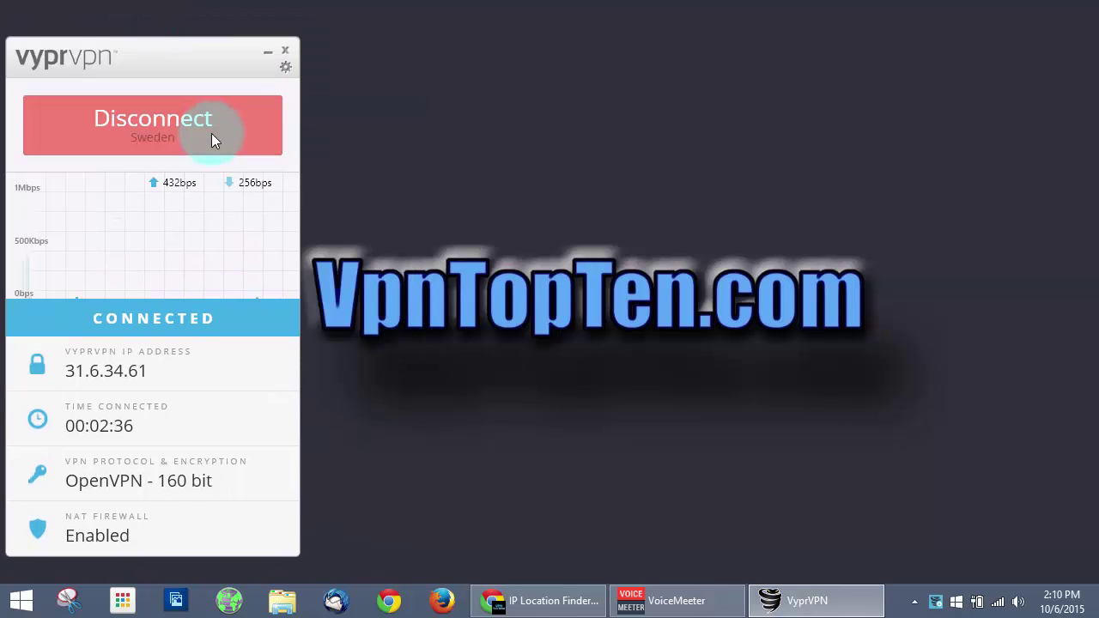
# - Disconnect from Sweden and open the full server location browser
pyautogui.click(239, 170)
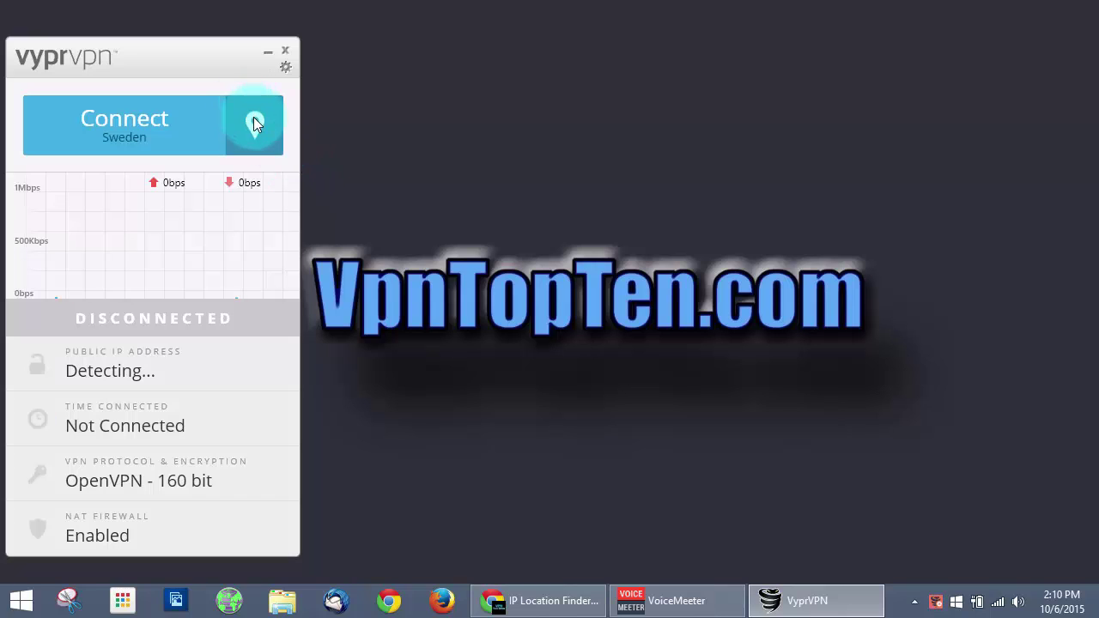
pyautogui.click(254, 125)
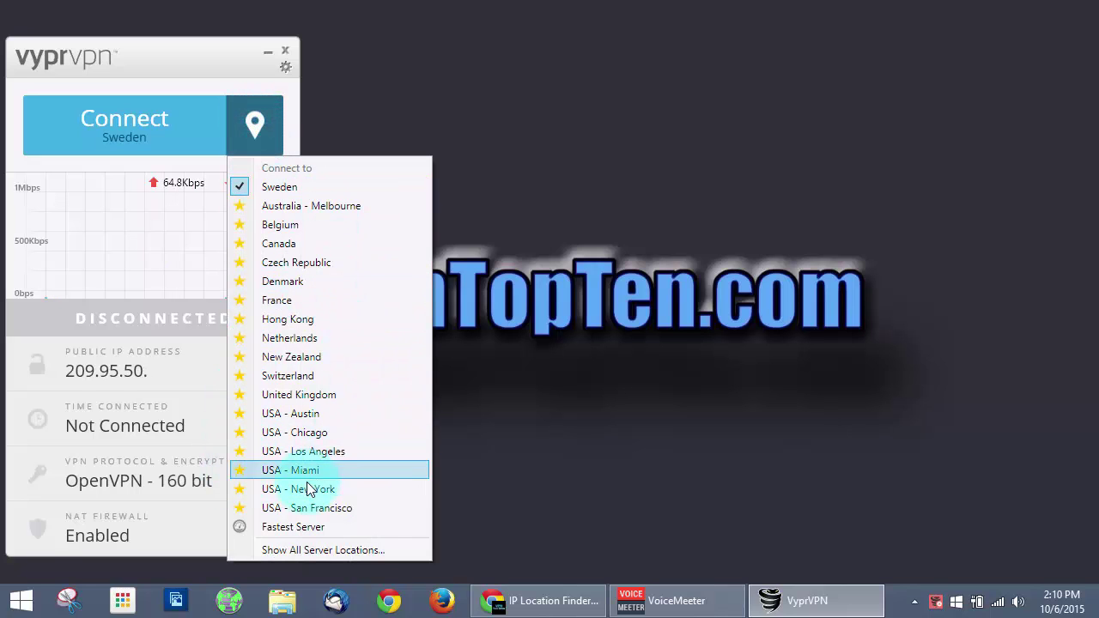
pyautogui.click(294, 551)
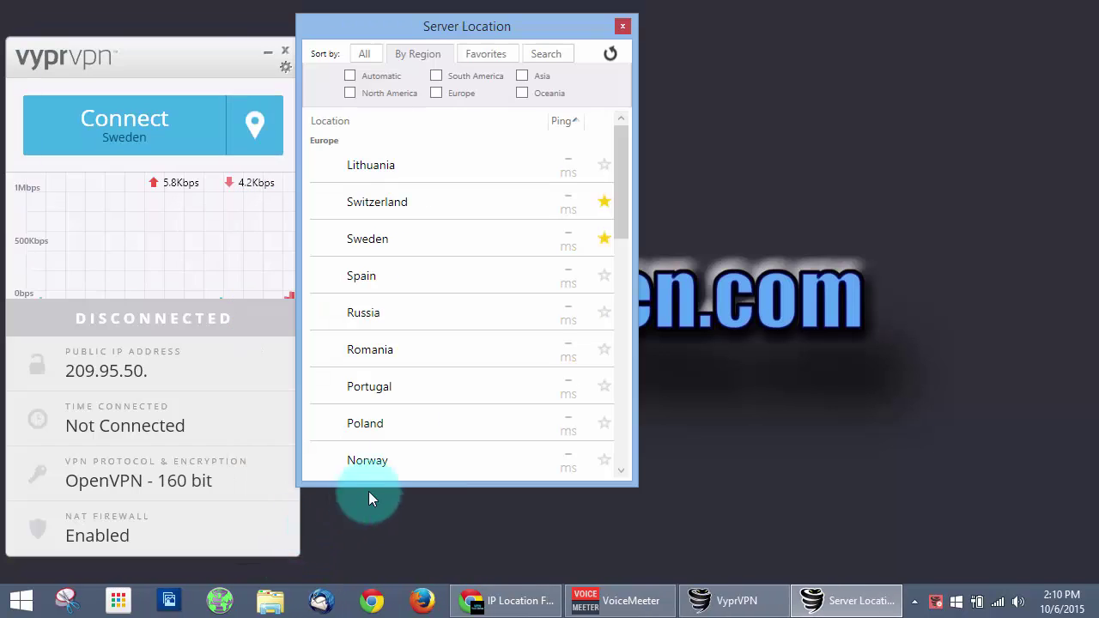
pyautogui.moveTo(394, 24); pyautogui.dragTo(408, 19)
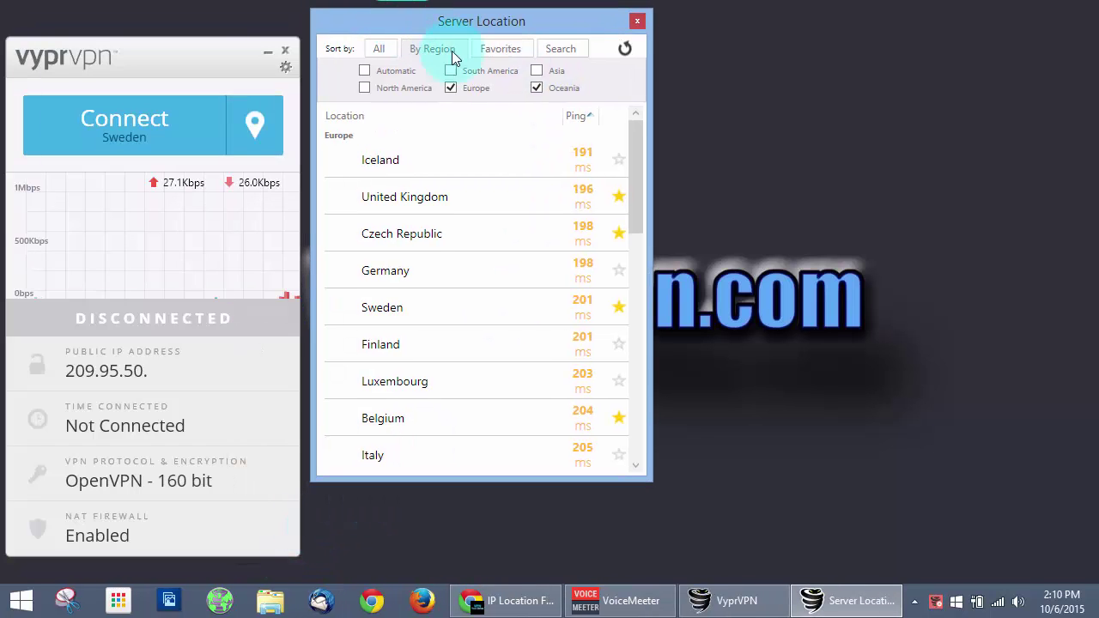
# - Filter the server list by region so only South America remains checked
pyautogui.click(365, 87)
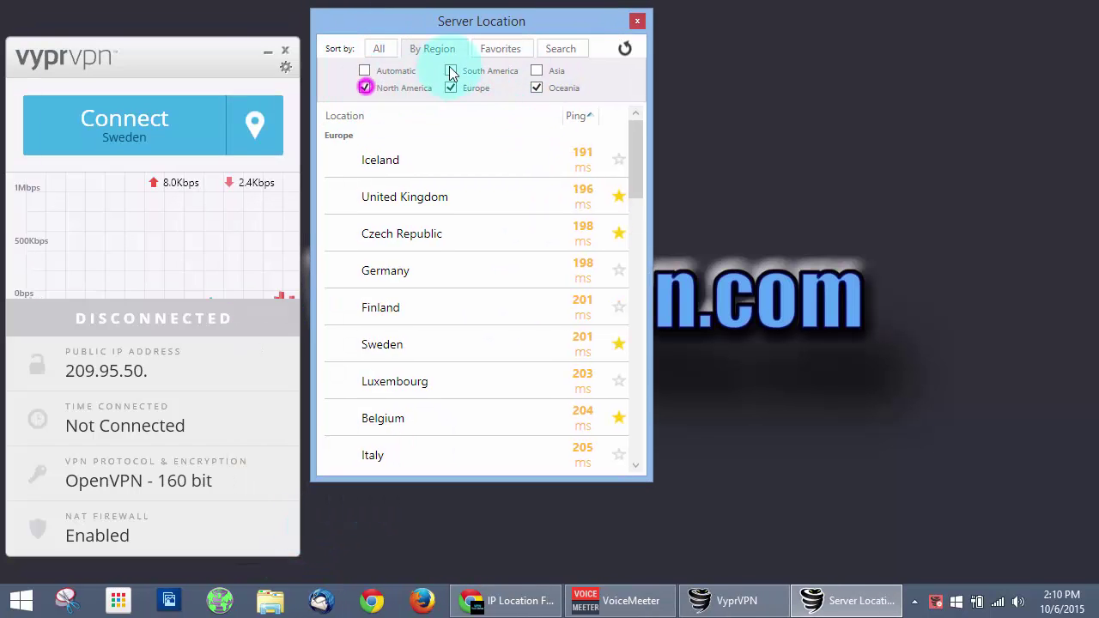
pyautogui.click(451, 71)
pyautogui.click(537, 70)
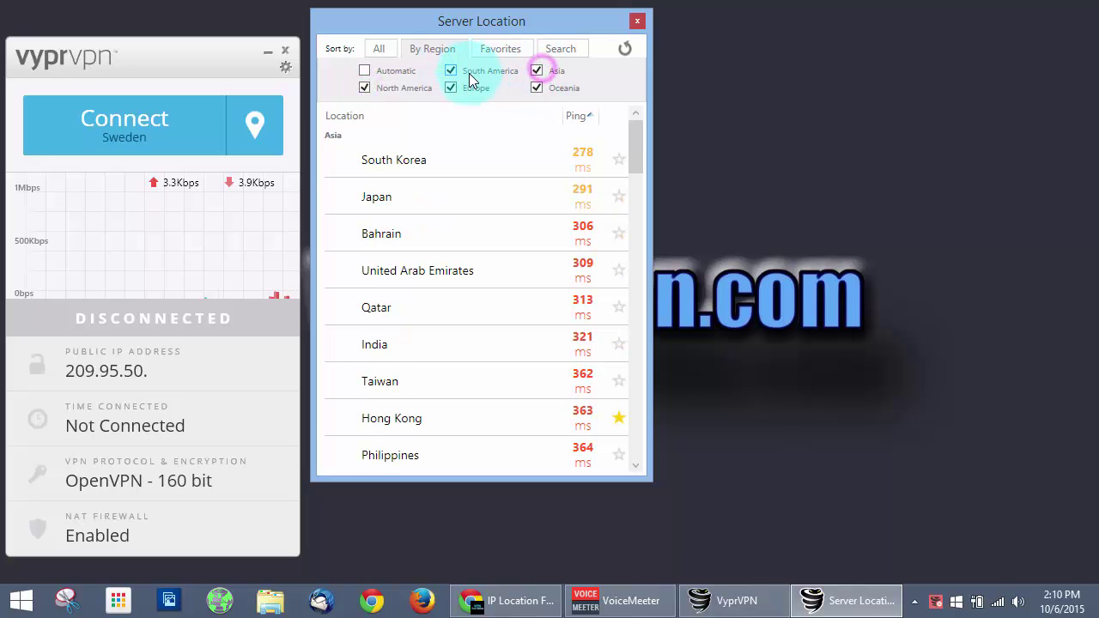
pyautogui.click(450, 88)
pyautogui.click(364, 87)
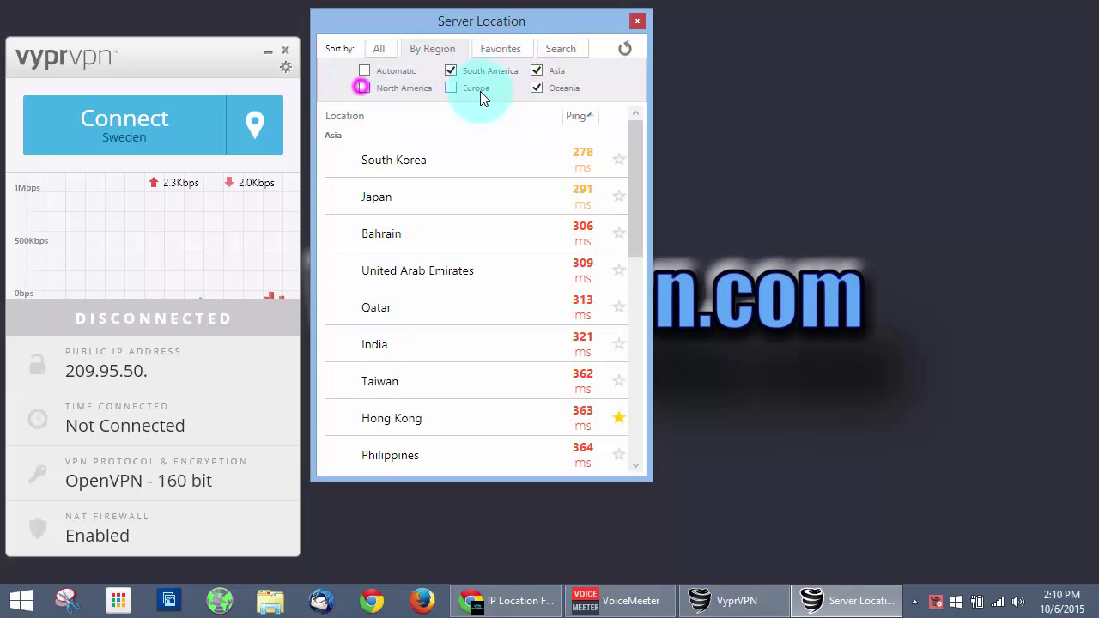
pyautogui.click(537, 88)
pyautogui.click(537, 70)
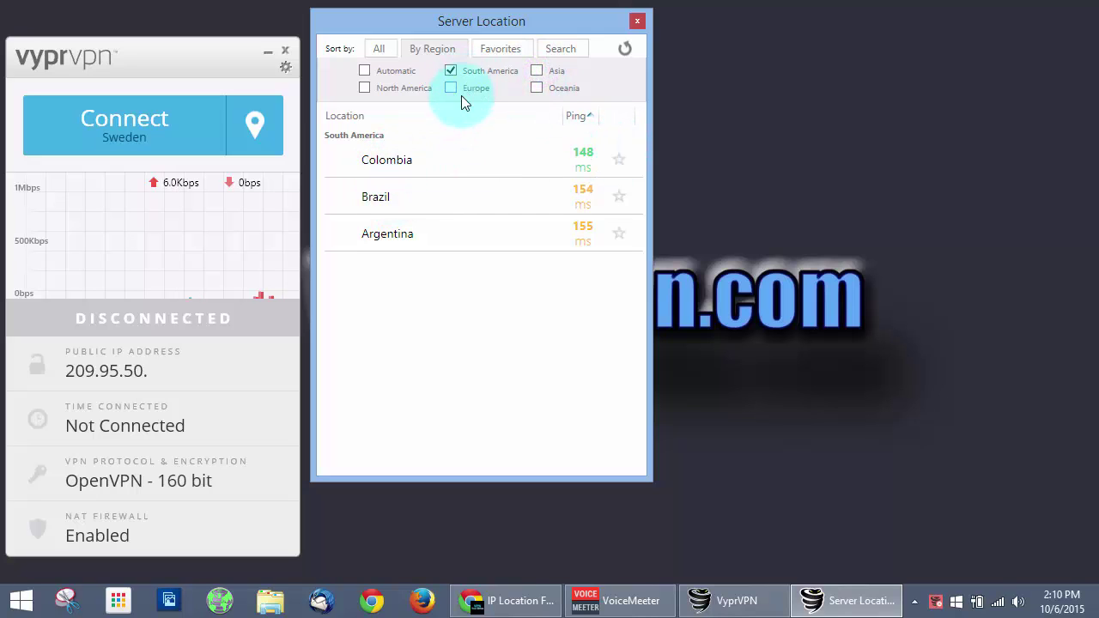
# - Try searching server locations by name with 'los' and 'neth'
pyautogui.click(554, 49)
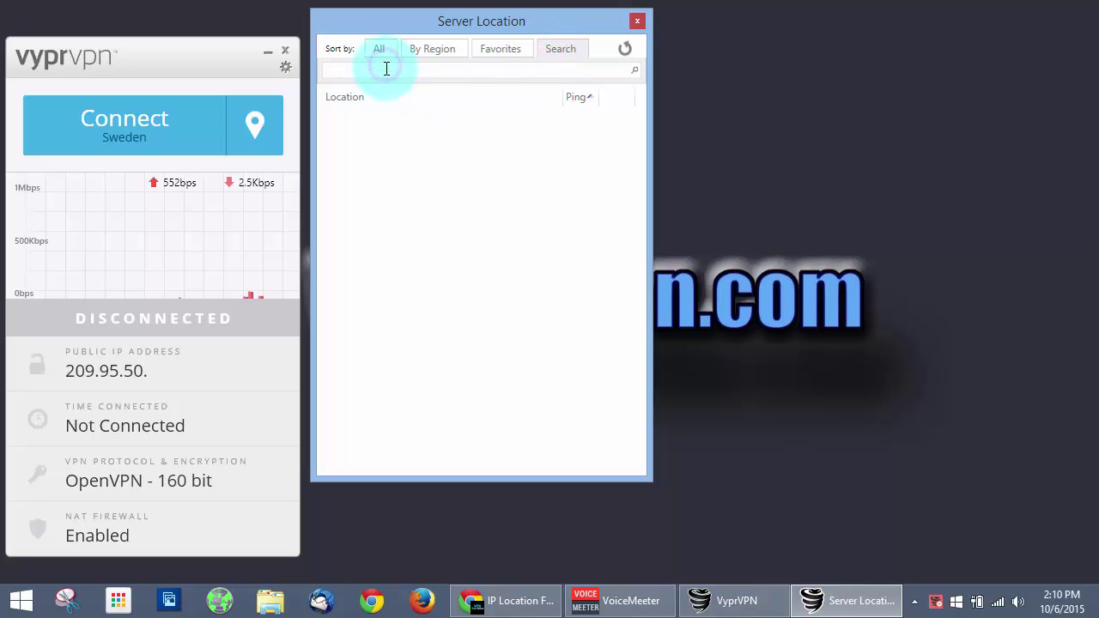
pyautogui.write('los')
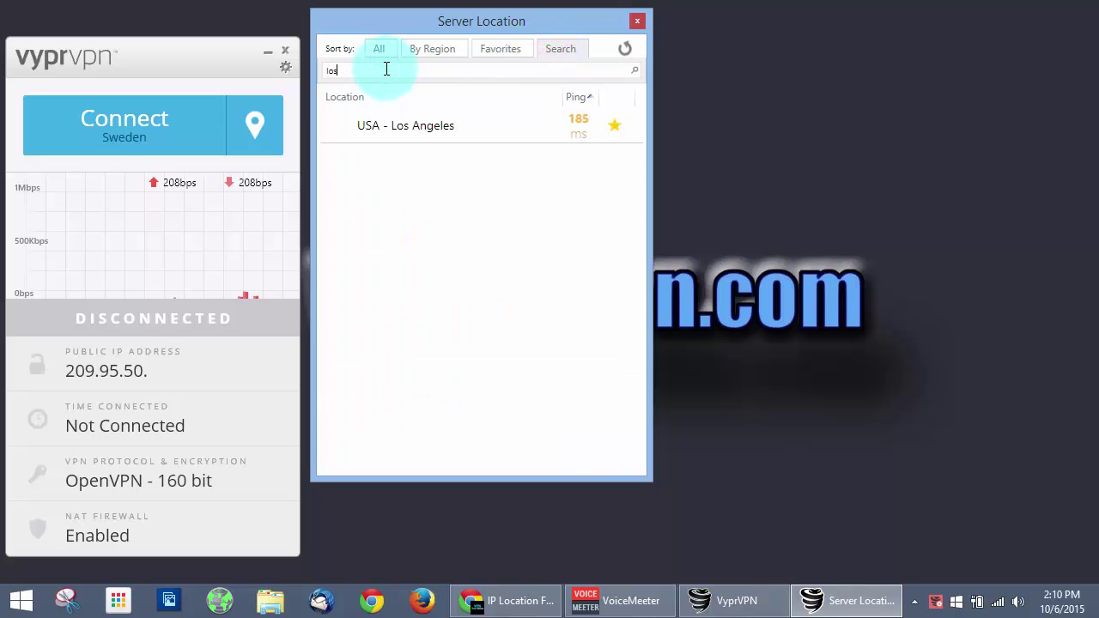
pyautogui.press('BackSpace')
pyautogui.press('BackSpace')
pyautogui.press('BackSpace')
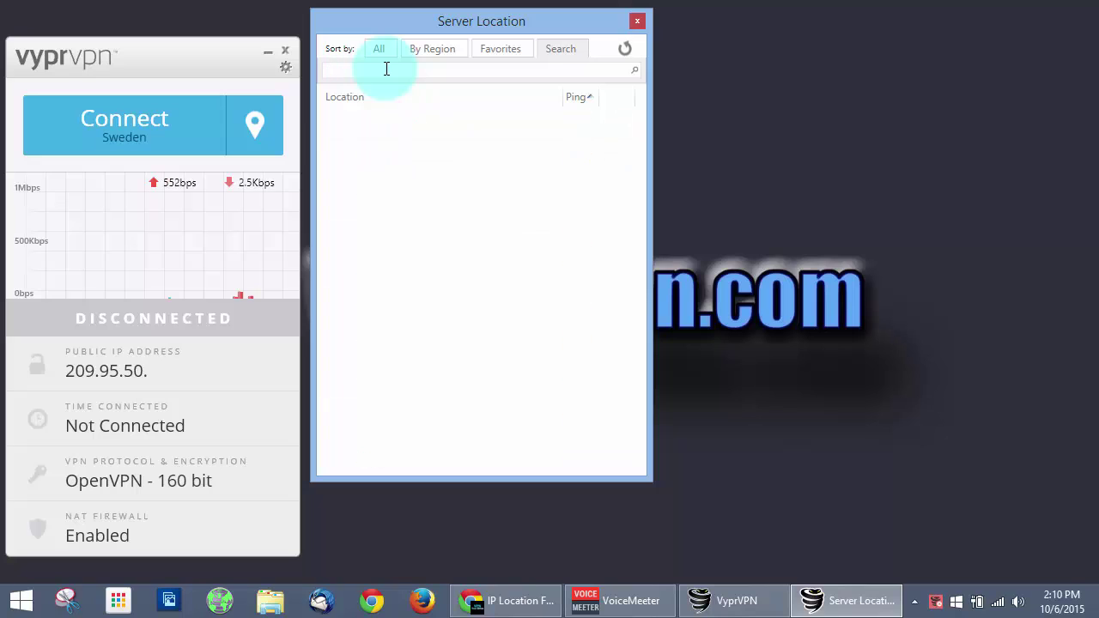
pyautogui.write('neth')
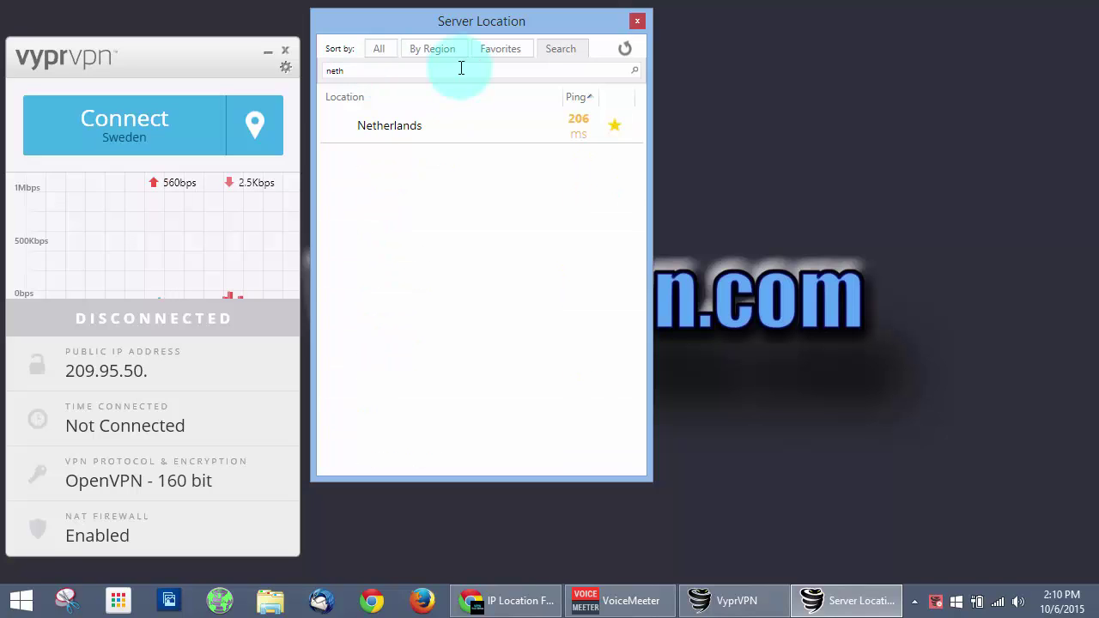
pyautogui.click(373, 71)
# - Under All servers, unstar Austin, Los Angeles and San Francisco, and star Argentina and Brazil
pyautogui.click(431, 55)
pyautogui.click(378, 50)
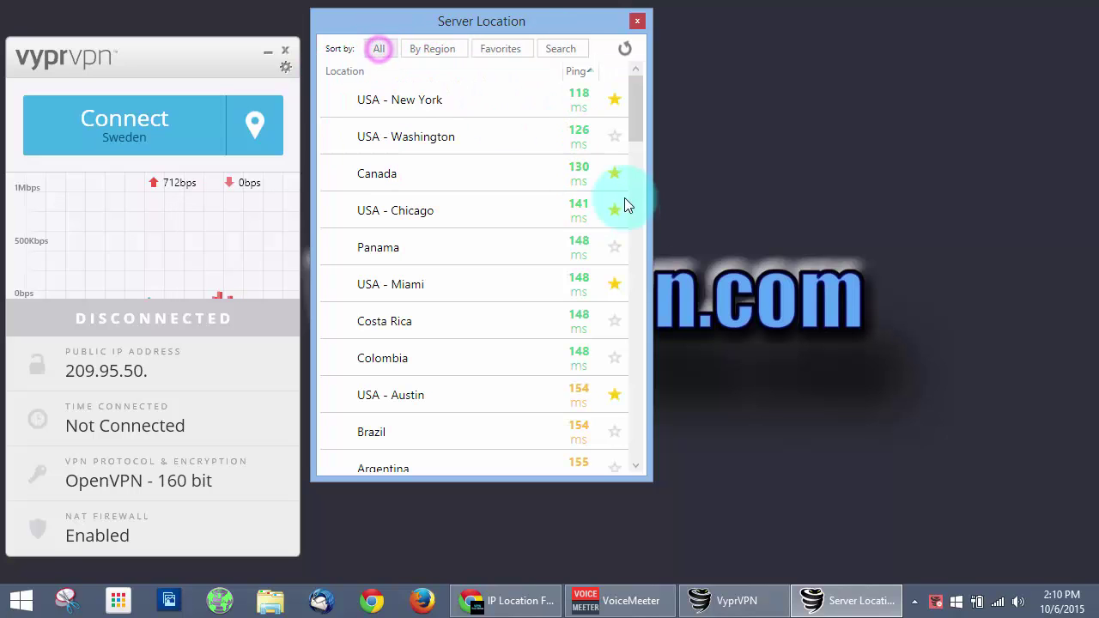
pyautogui.moveTo(643, 123); pyautogui.dragTo(648, 170)
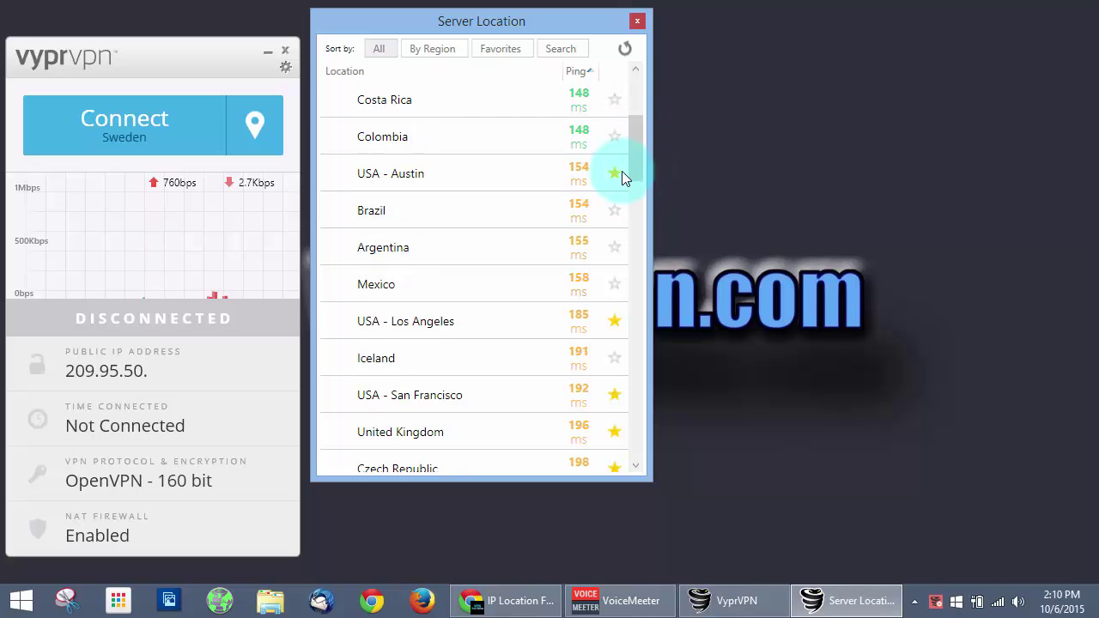
pyautogui.click(614, 173)
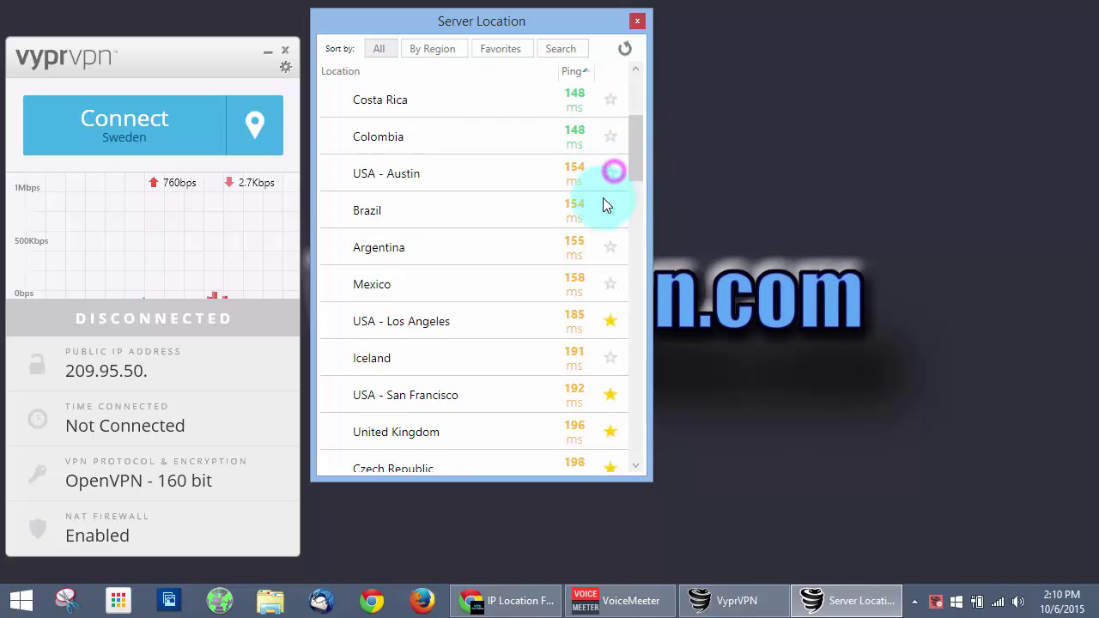
pyautogui.click(609, 323)
pyautogui.click(610, 394)
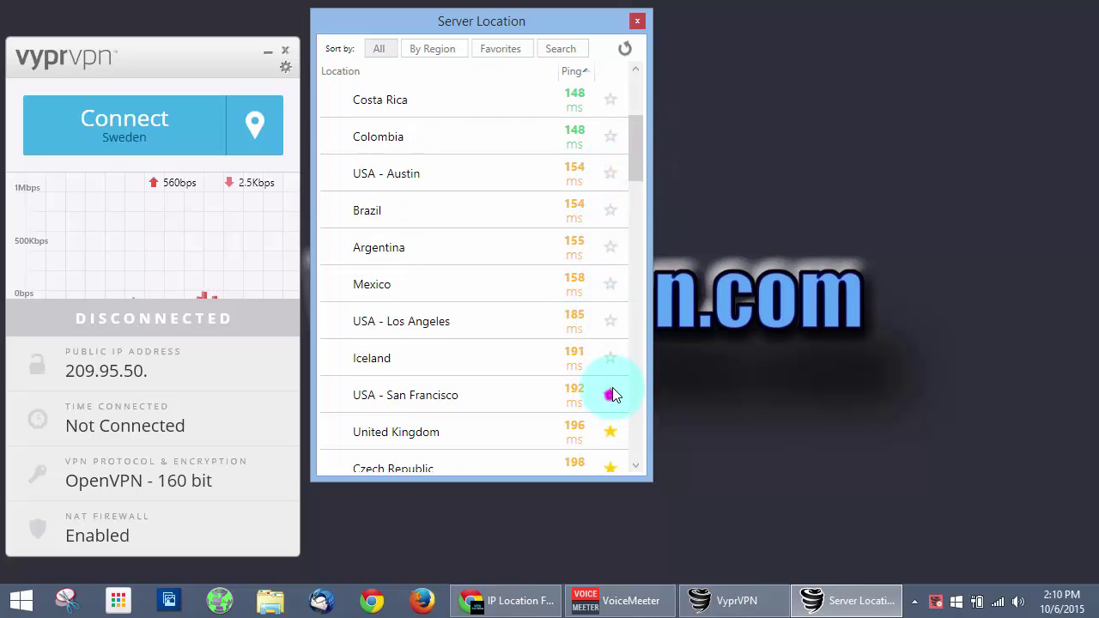
pyautogui.click(611, 247)
pyautogui.click(612, 211)
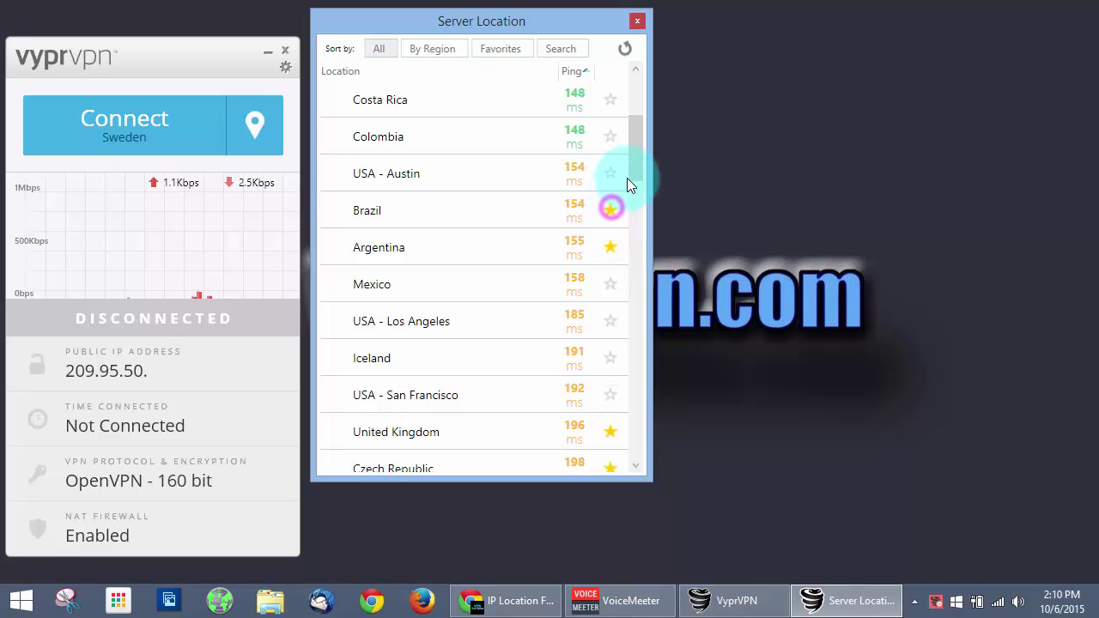
pyautogui.moveTo(627, 174); pyautogui.dragTo(657, 108)
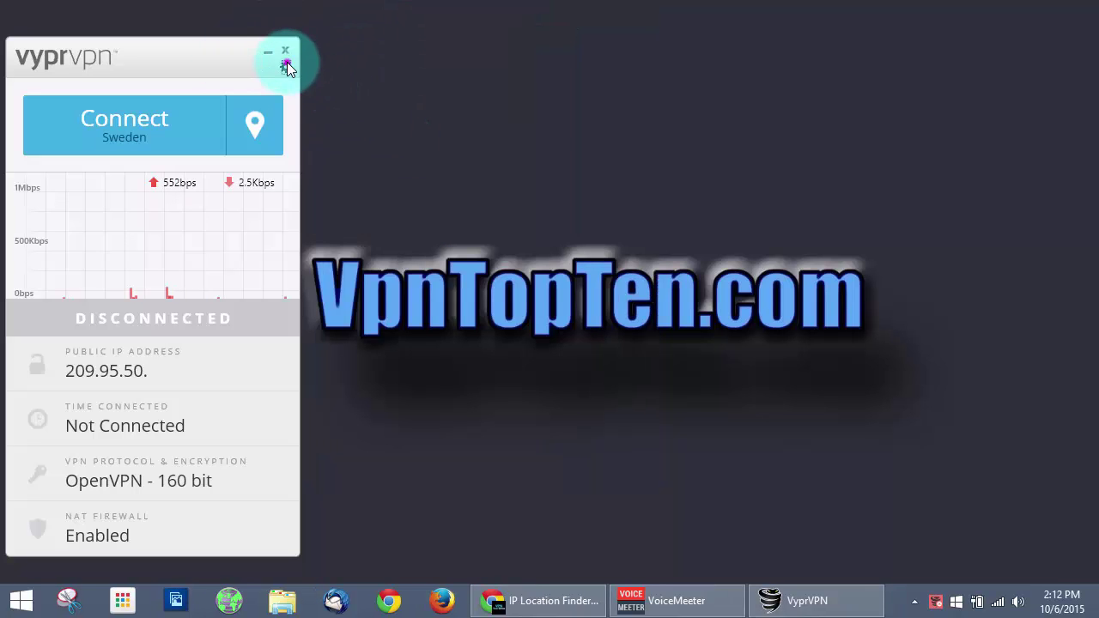
pyautogui.click(286, 67)
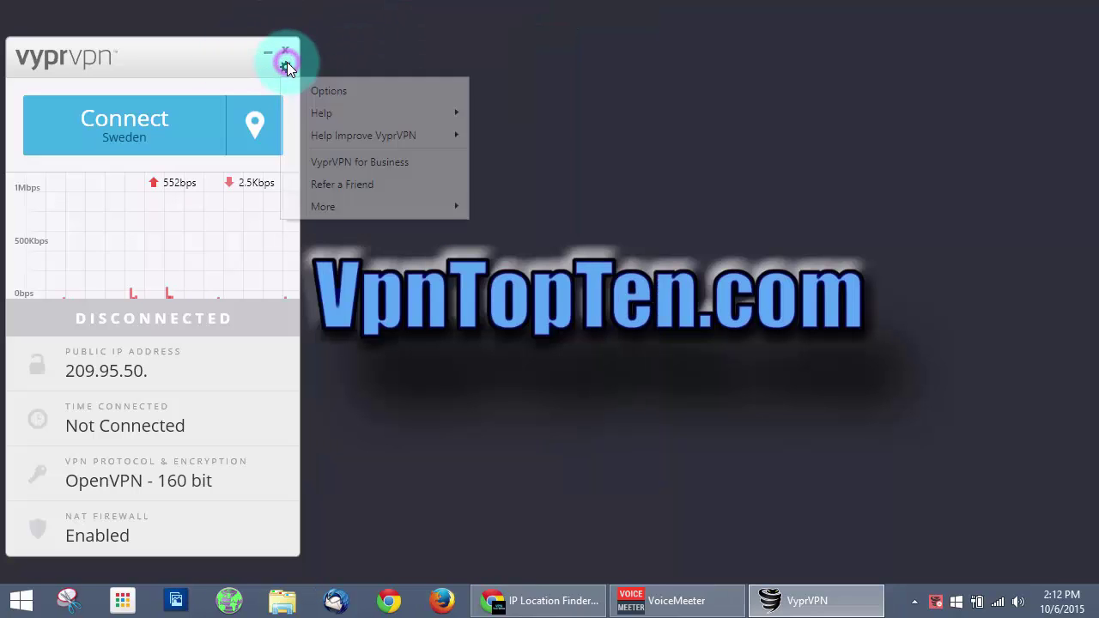
pyautogui.click(349, 92)
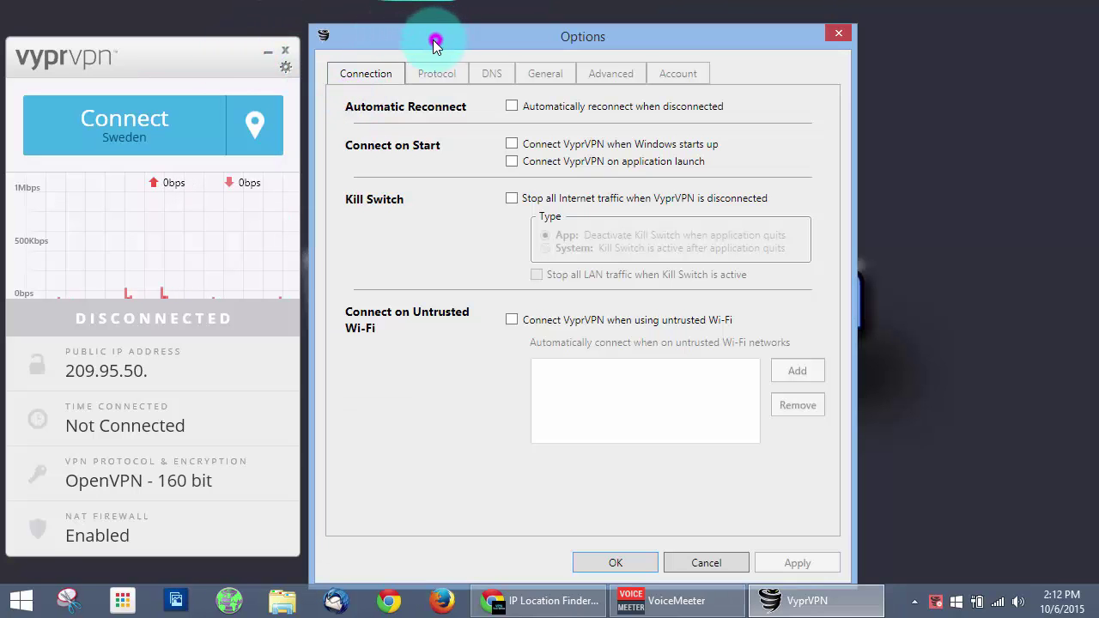
pyautogui.moveTo(433, 41); pyautogui.dragTo(437, 30)
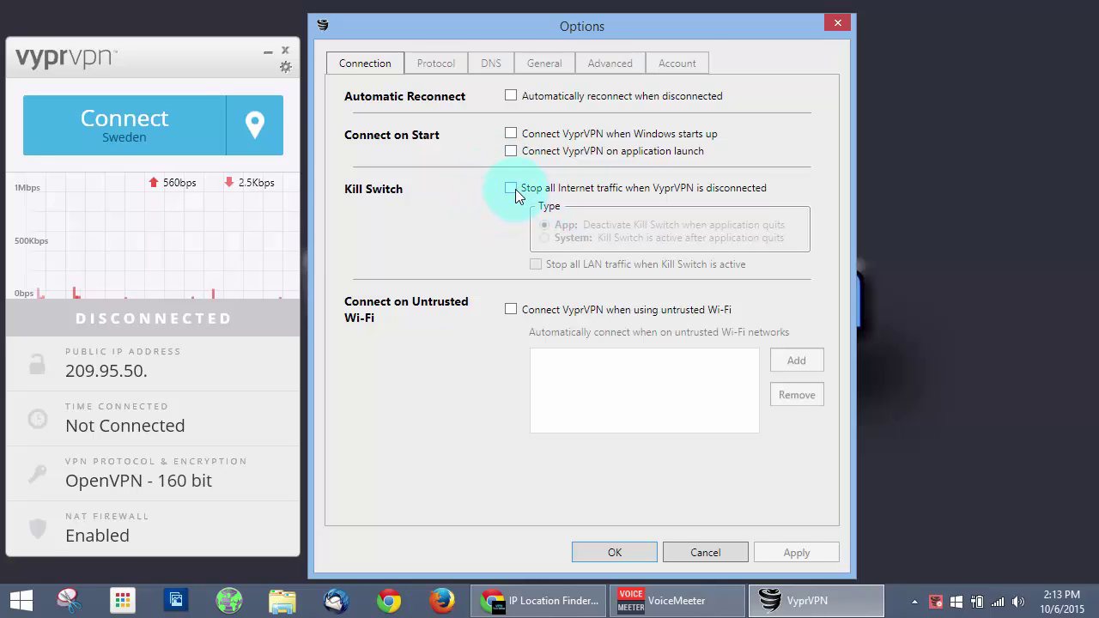
pyautogui.click(515, 192)
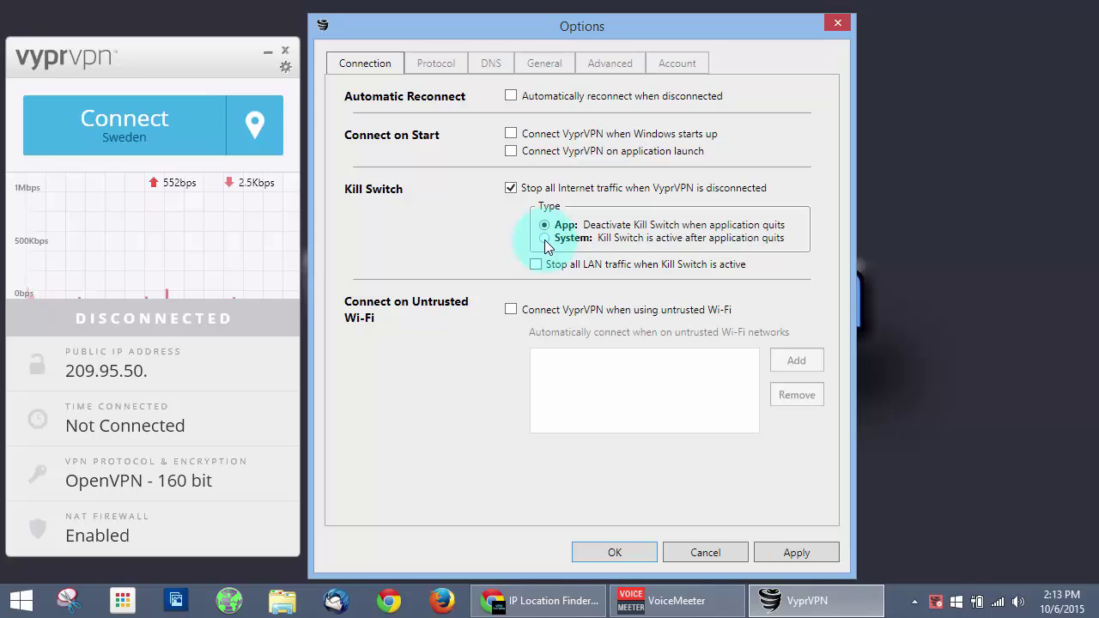
pyautogui.click(511, 188)
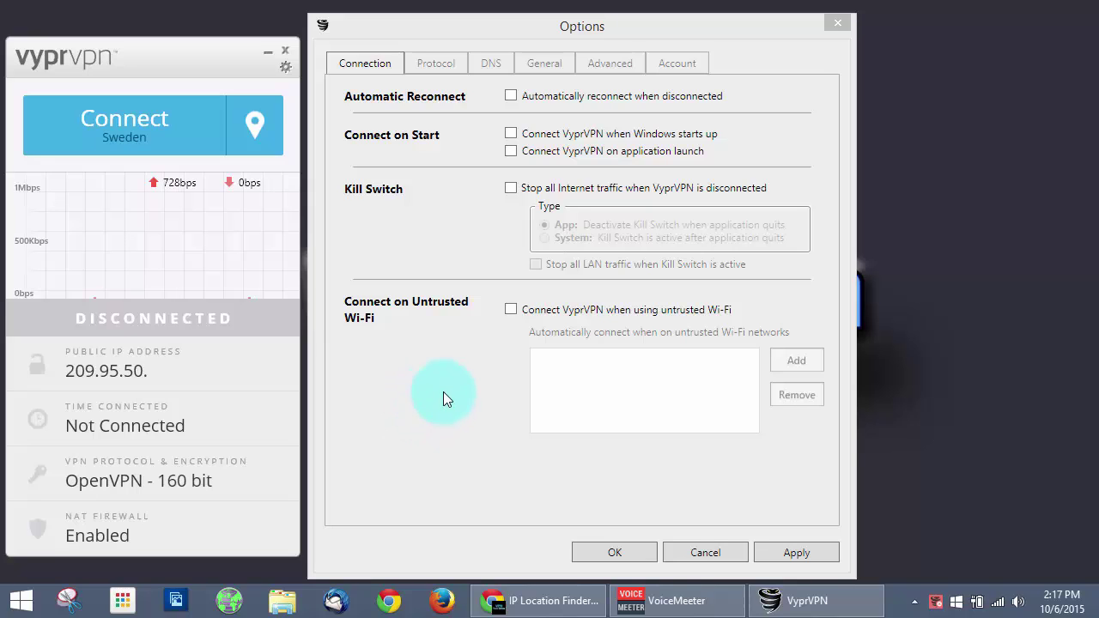
# - Enable untrusted Wi-Fi auto-connect, adding City of Minneapolis Public WiFi and Comfort Inn as untrusted
pyautogui.click(511, 310)
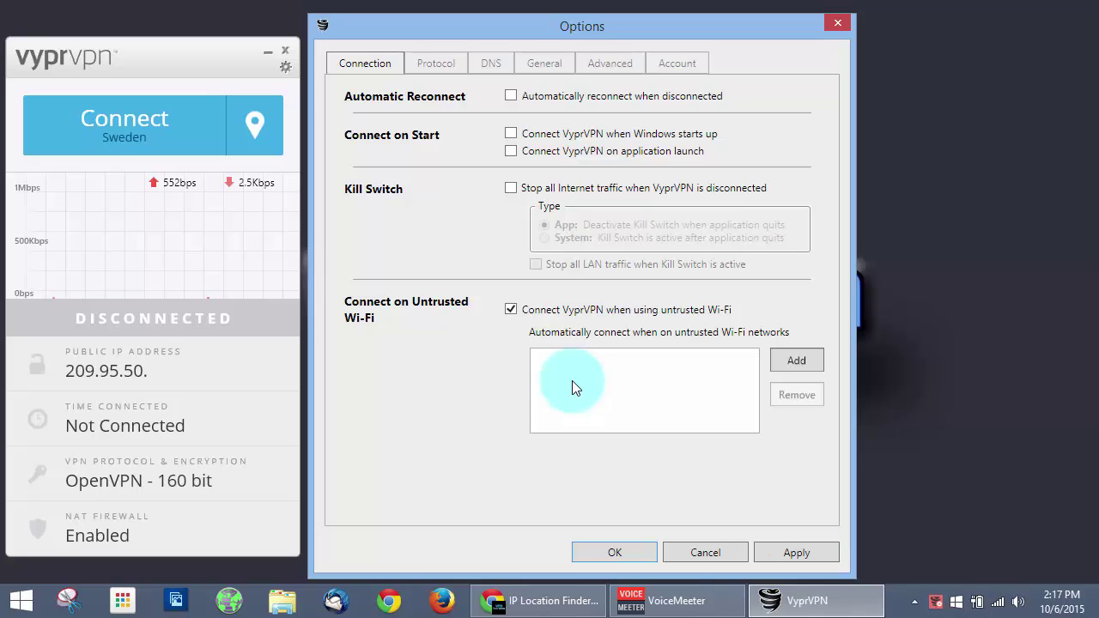
pyautogui.click(796, 360)
pyautogui.click(191, 209)
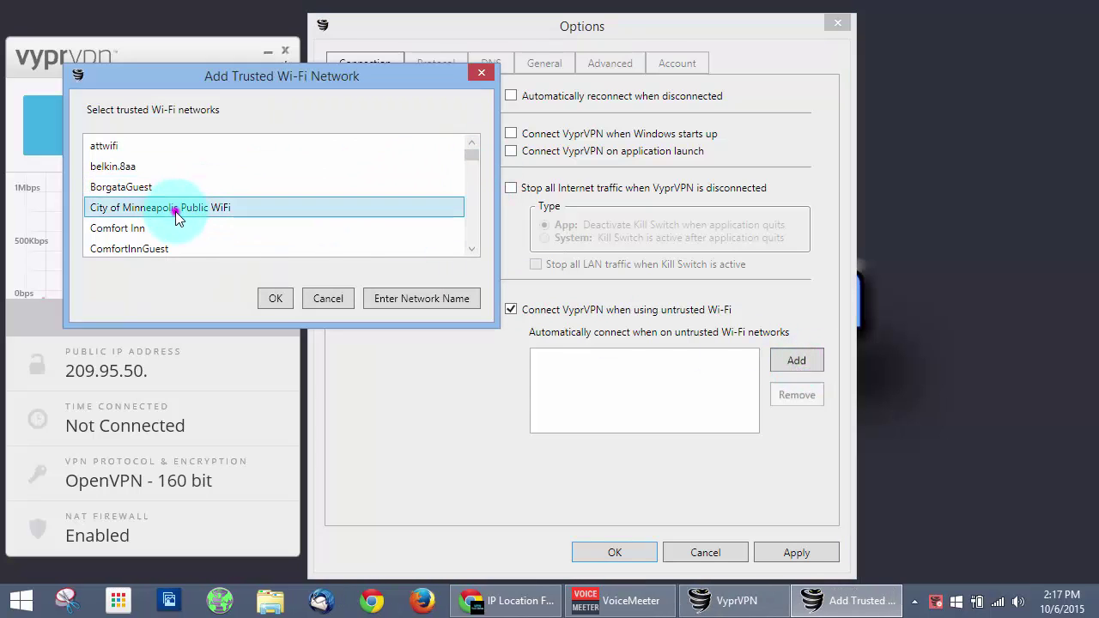
pyautogui.click(275, 299)
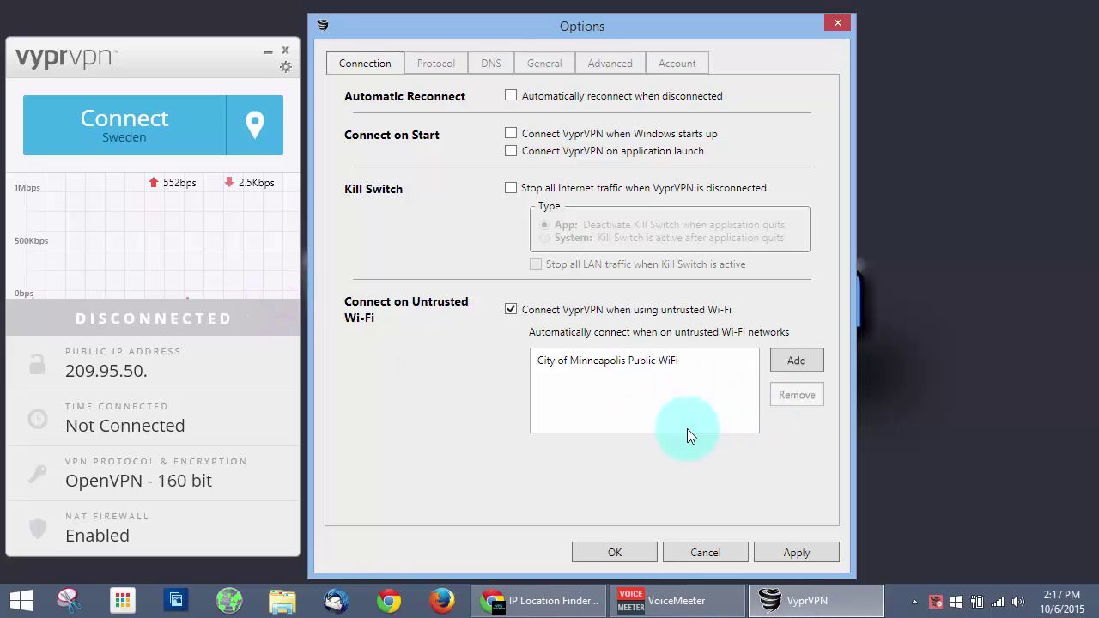
pyautogui.click(655, 369)
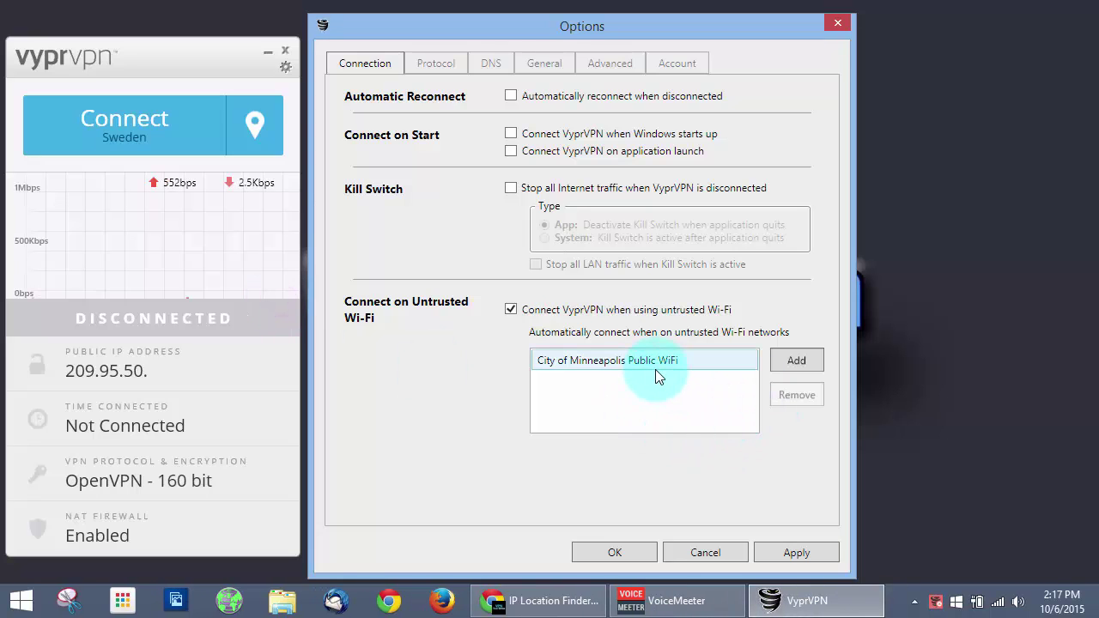
pyautogui.click(795, 360)
pyautogui.click(202, 254)
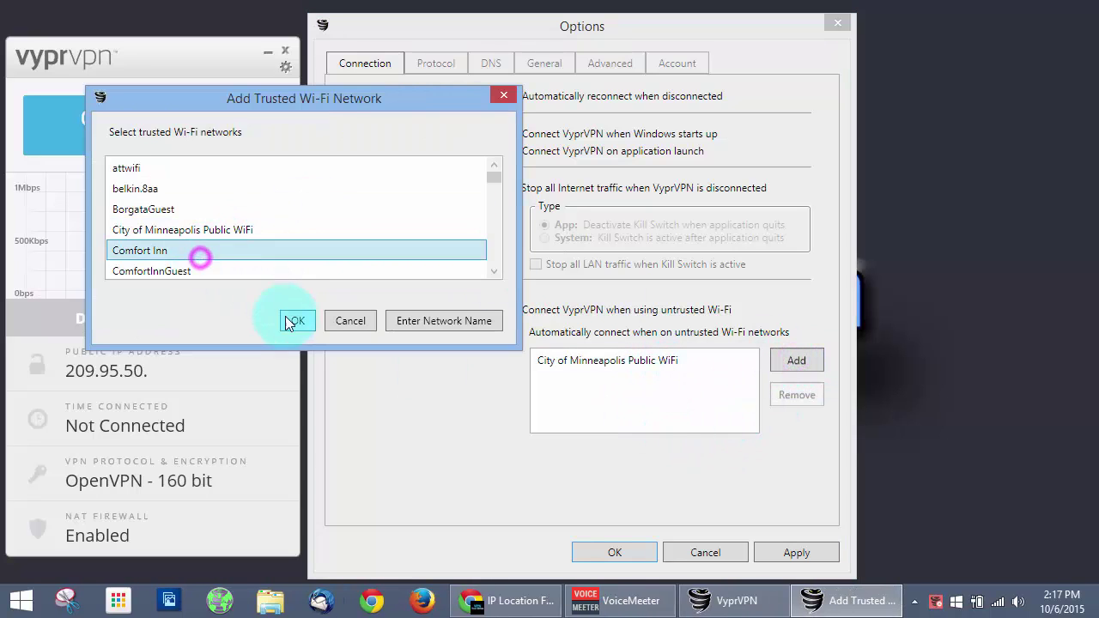
pyautogui.click(293, 322)
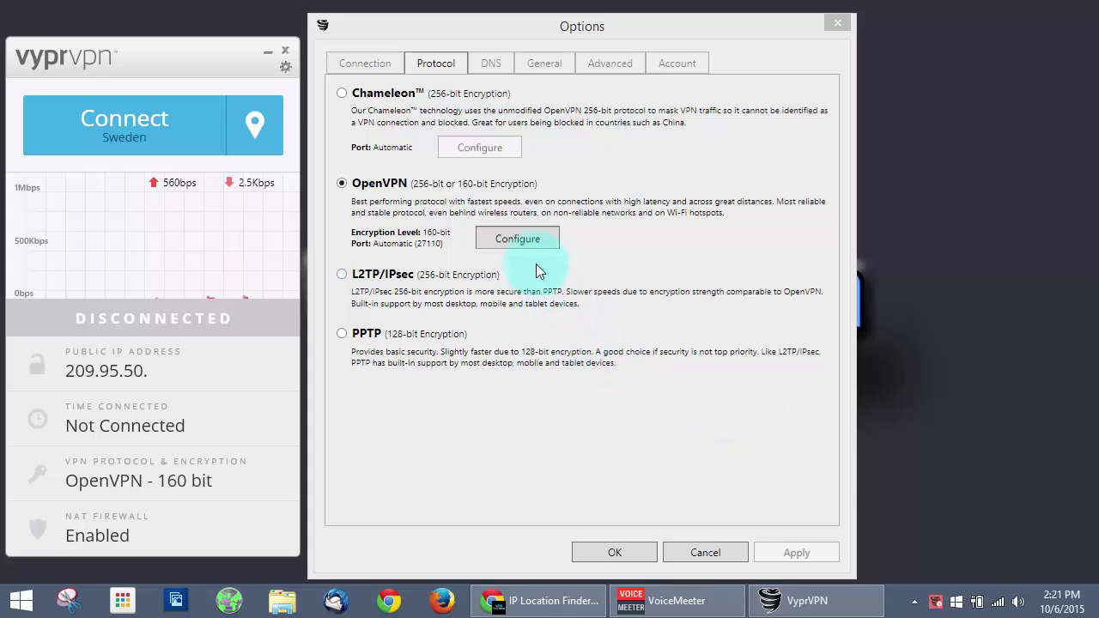
# - Set the OpenVPN encryption level to 256-bit and apply it
pyautogui.click(519, 240)
pyautogui.click(404, 213)
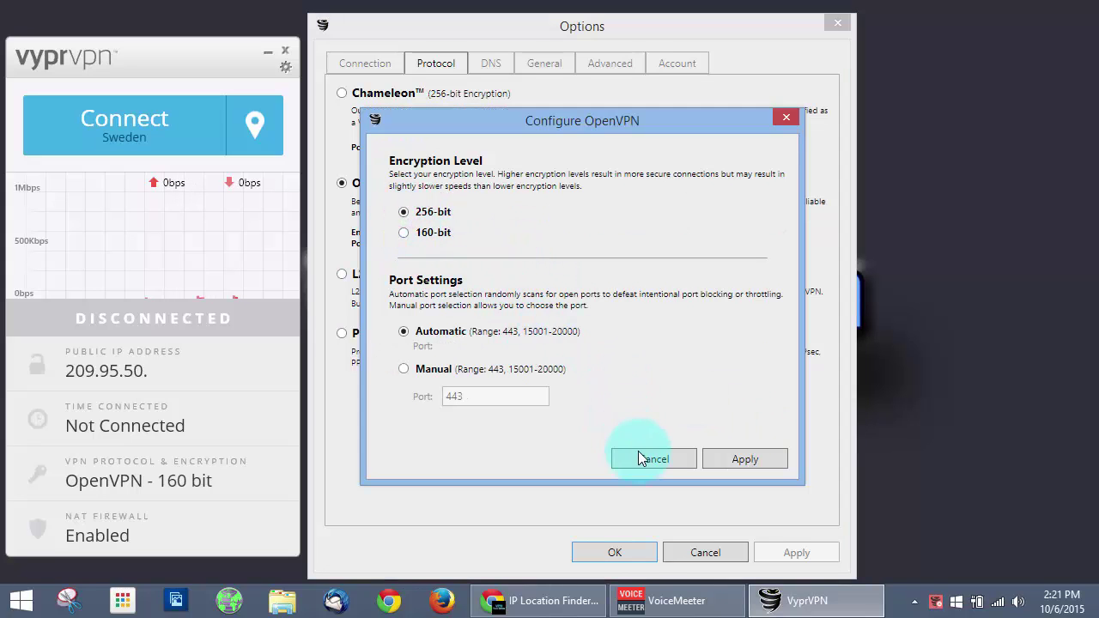
pyautogui.click(746, 459)
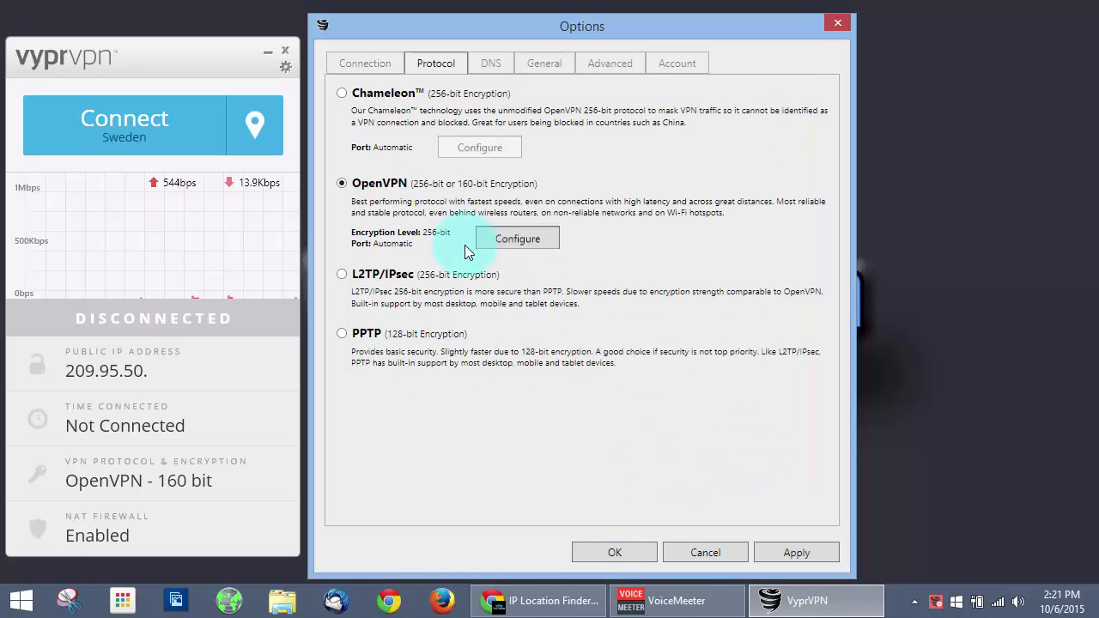
pyautogui.click(811, 554)
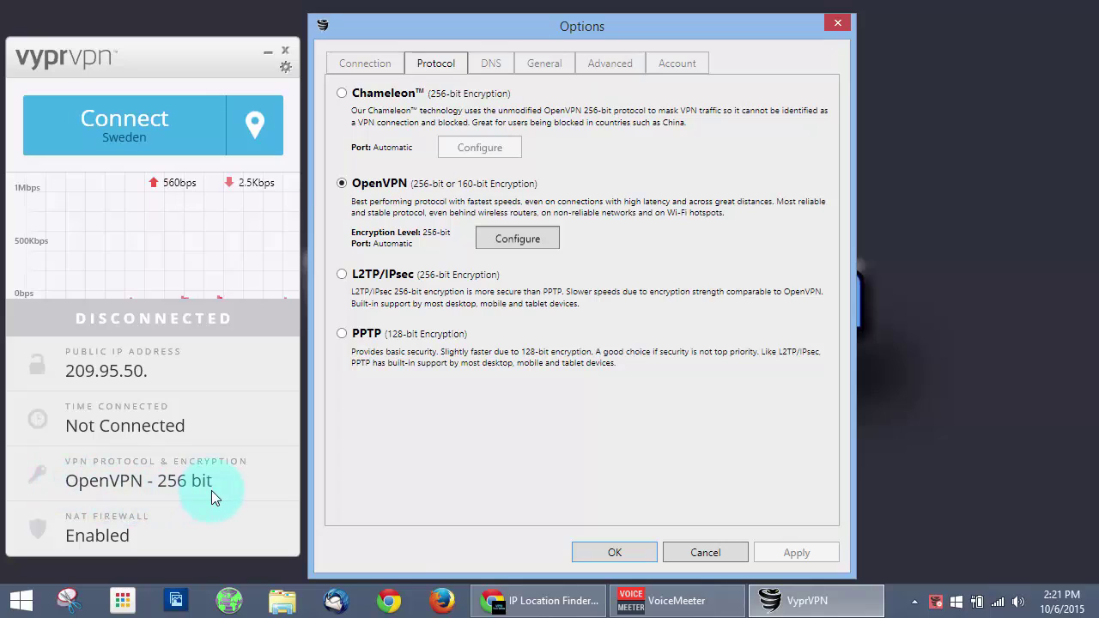
# - Apply PPTP as the protocol, then switch back to OpenVPN and apply again
pyautogui.click(340, 335)
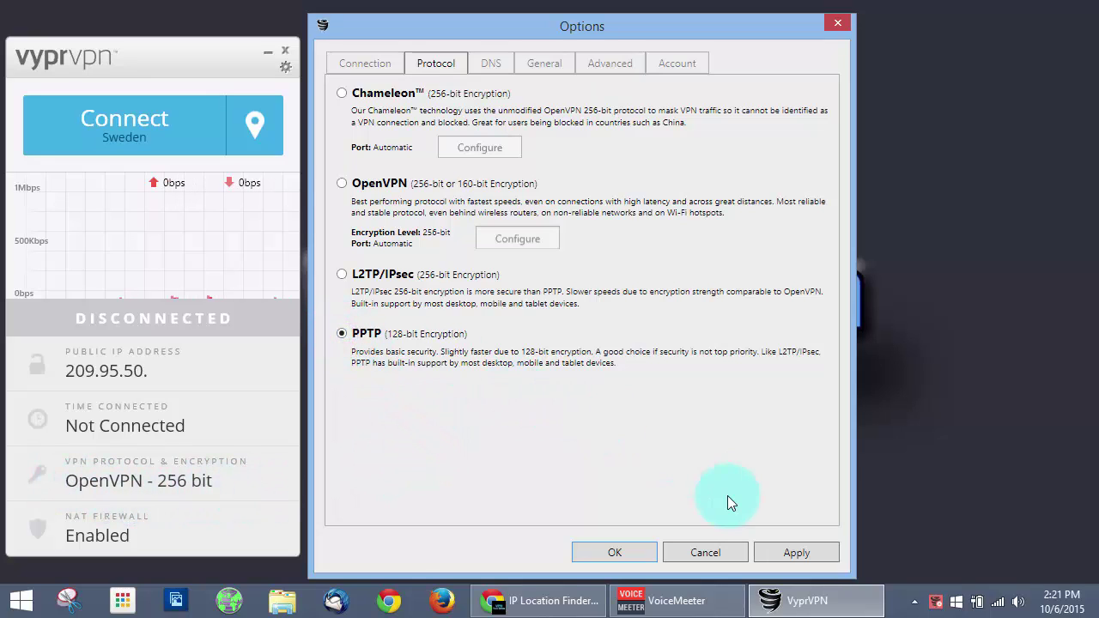
pyautogui.click(783, 550)
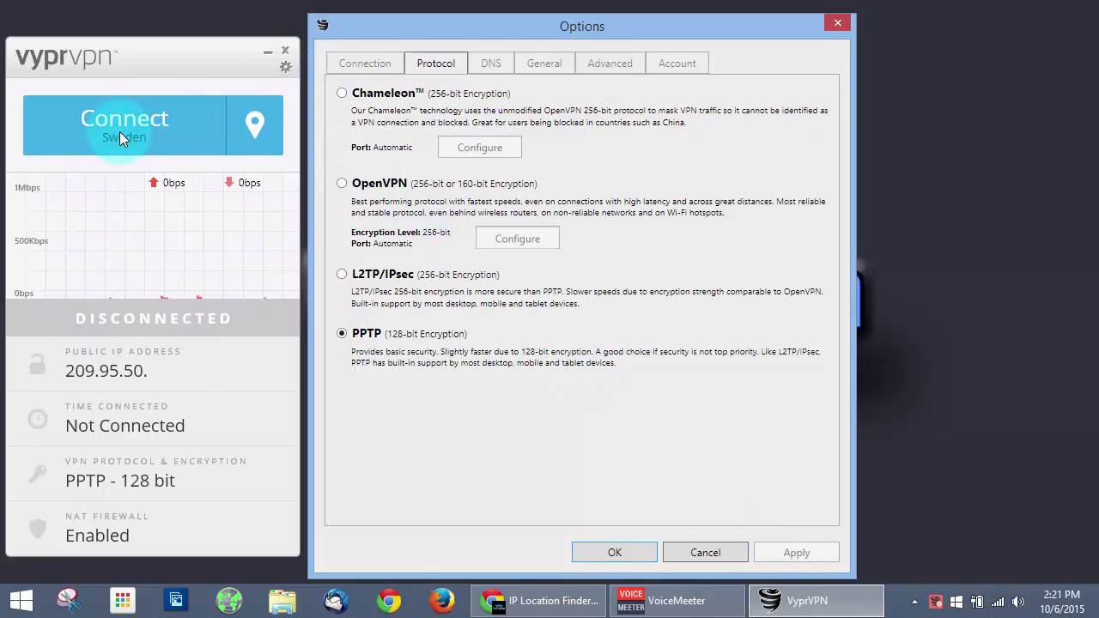
pyautogui.click(343, 185)
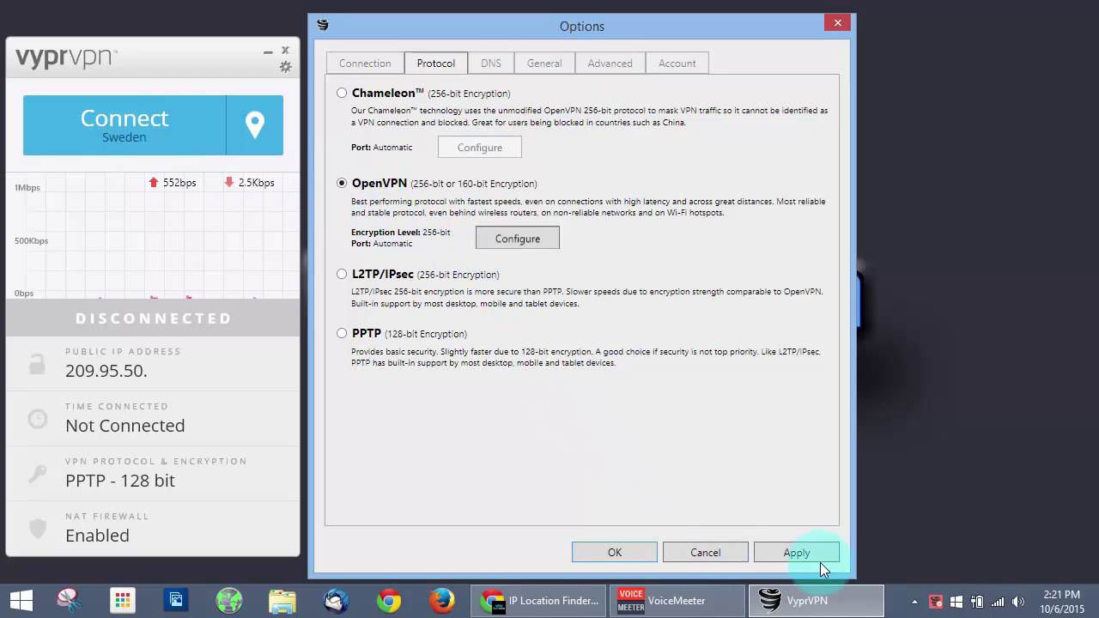
pyautogui.click(820, 558)
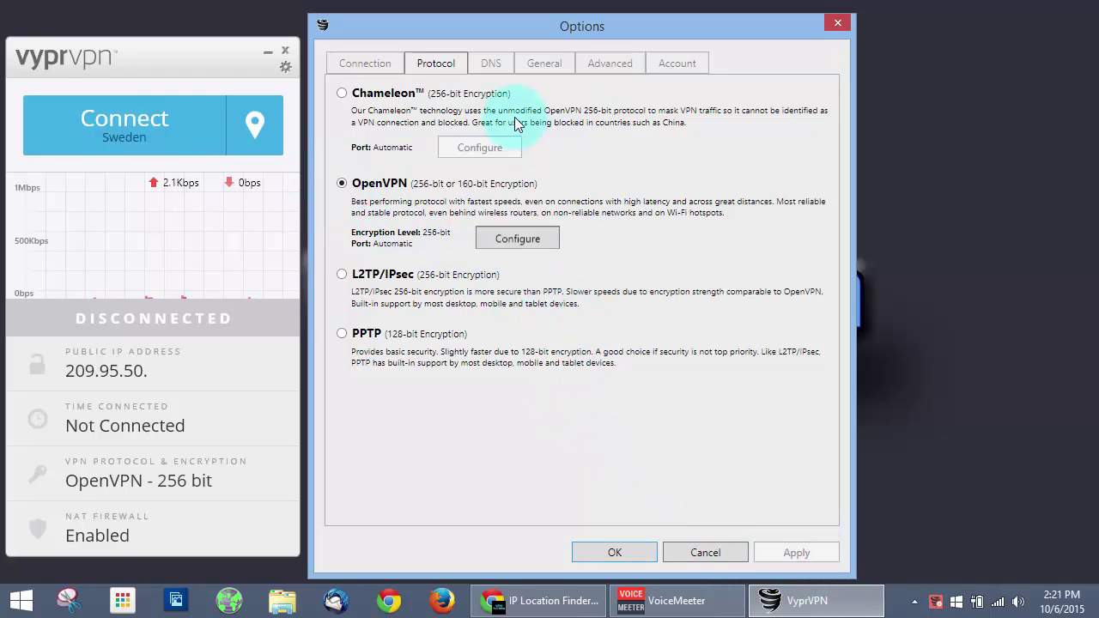
# - Review the VyprDNS and DNS Leak Prevention settings, then move on to the General options
pyautogui.click(492, 65)
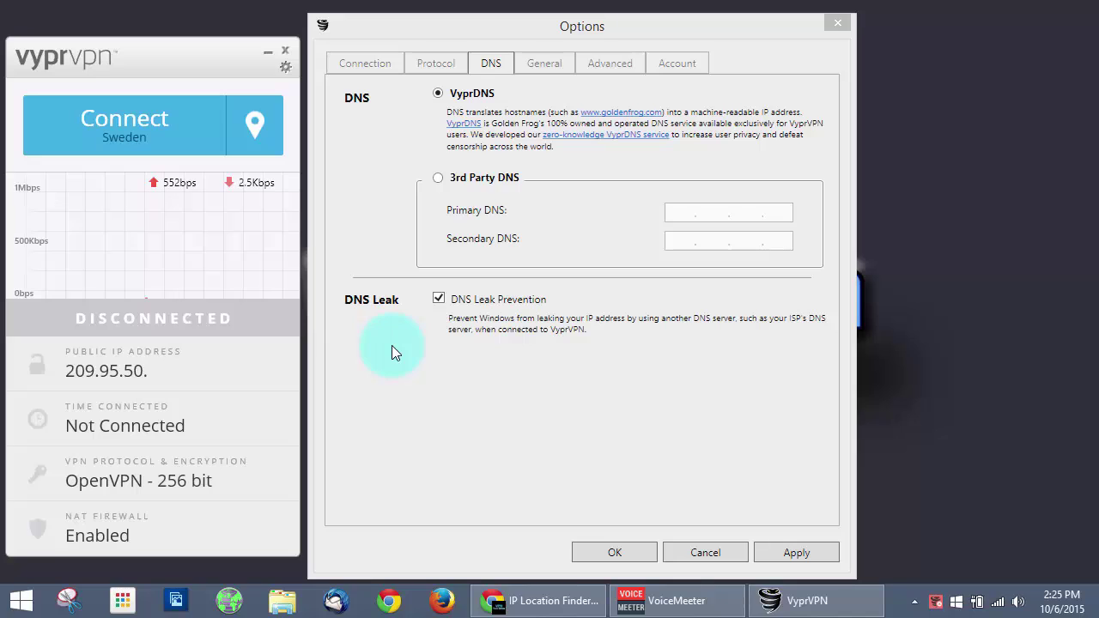
pyautogui.hotkey('ctrl', 'Tab')
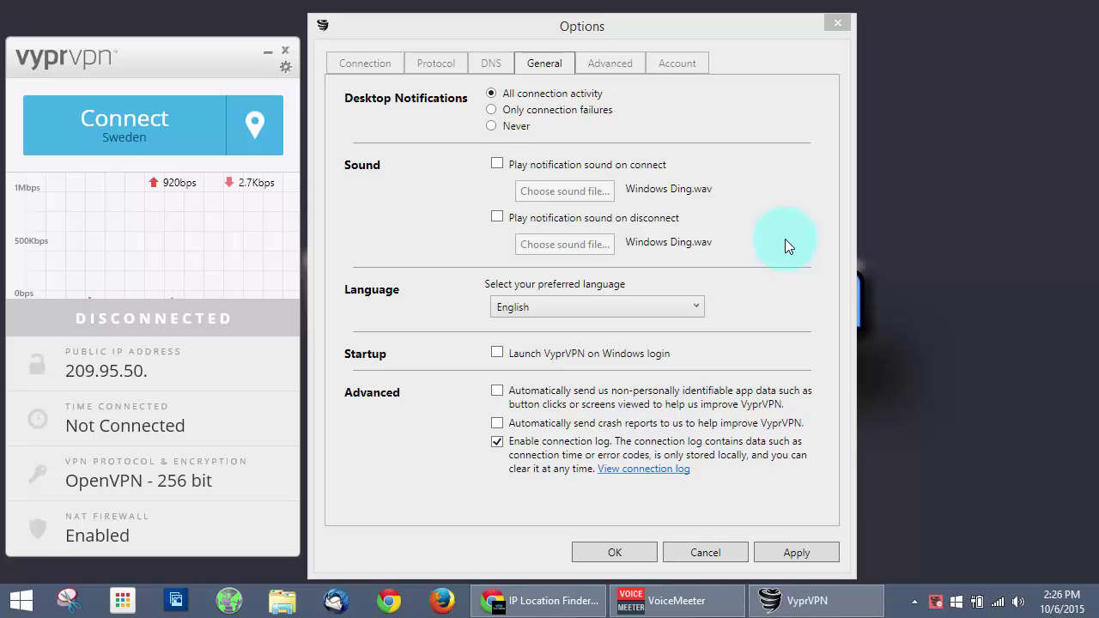
# - Show the Advanced options and look through route delay, verbosity, MTU and TLS timeout
pyautogui.click(626, 63)
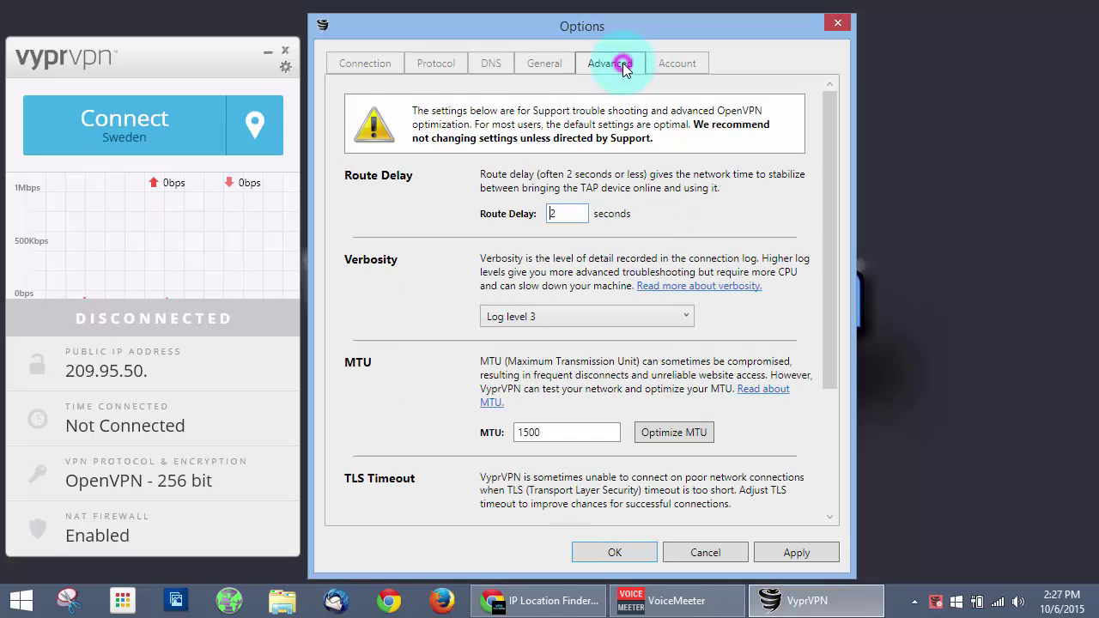
pyautogui.moveTo(831, 127); pyautogui.dragTo(775, 119)
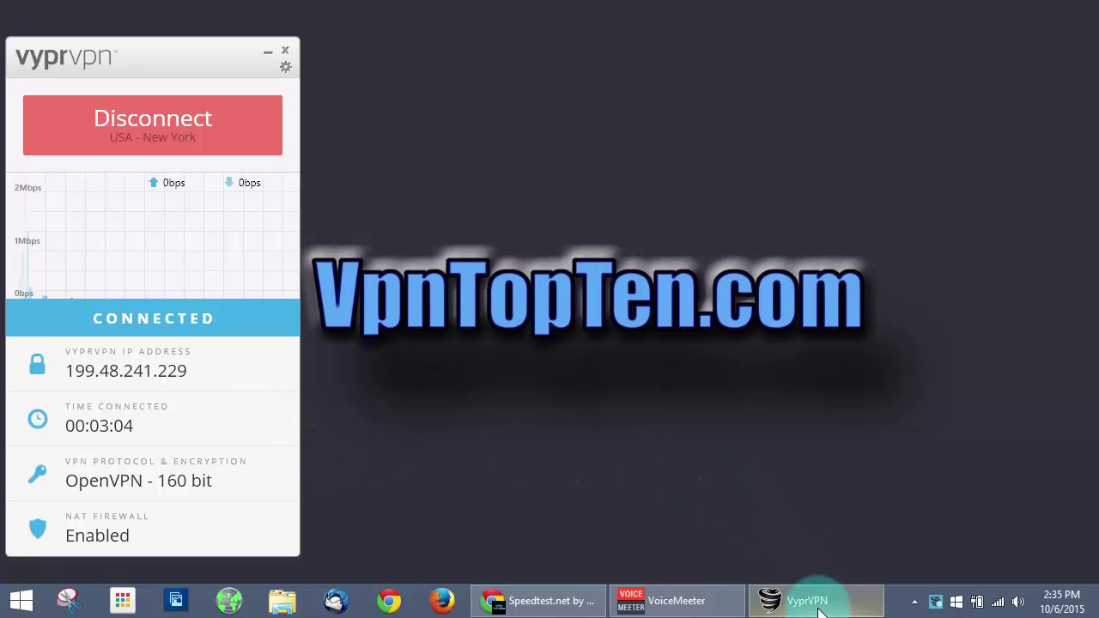
# - Run a Speedtest.net test over the VPN: 8 ms ping, 38.08 Mbps down, 27.63 Mbps up
pyautogui.moveTo(566, 611)
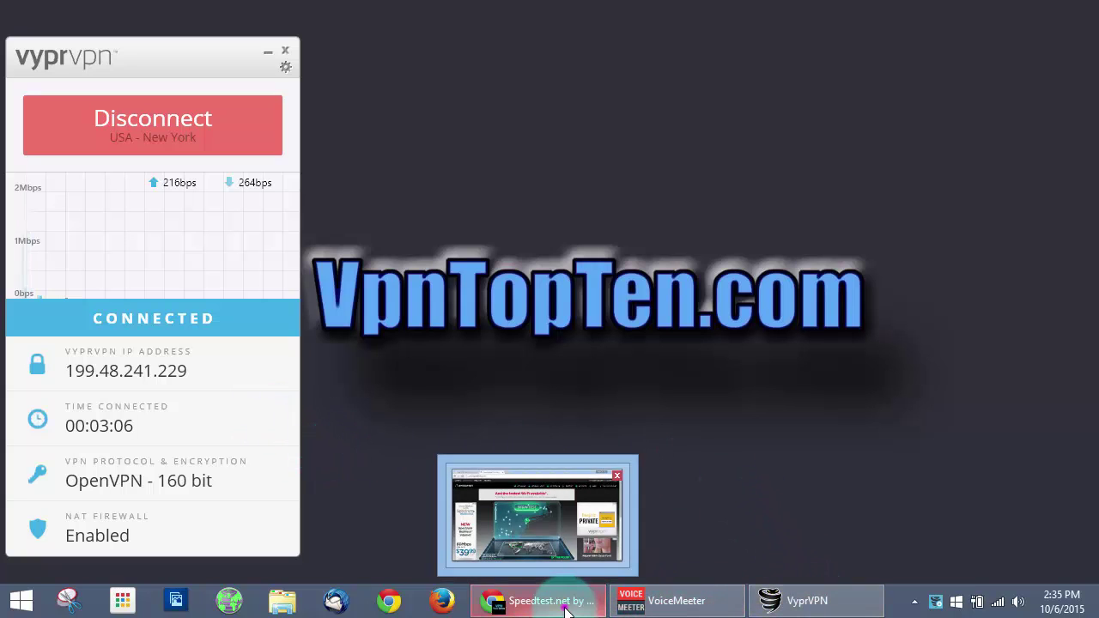
pyautogui.click(566, 606)
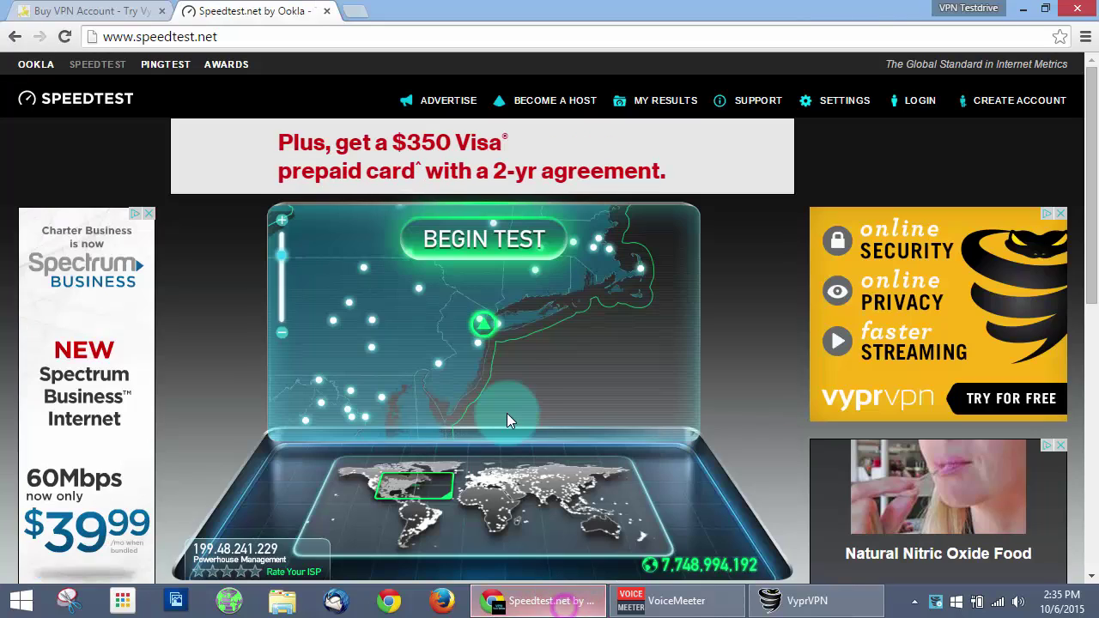
pyautogui.click(443, 243)
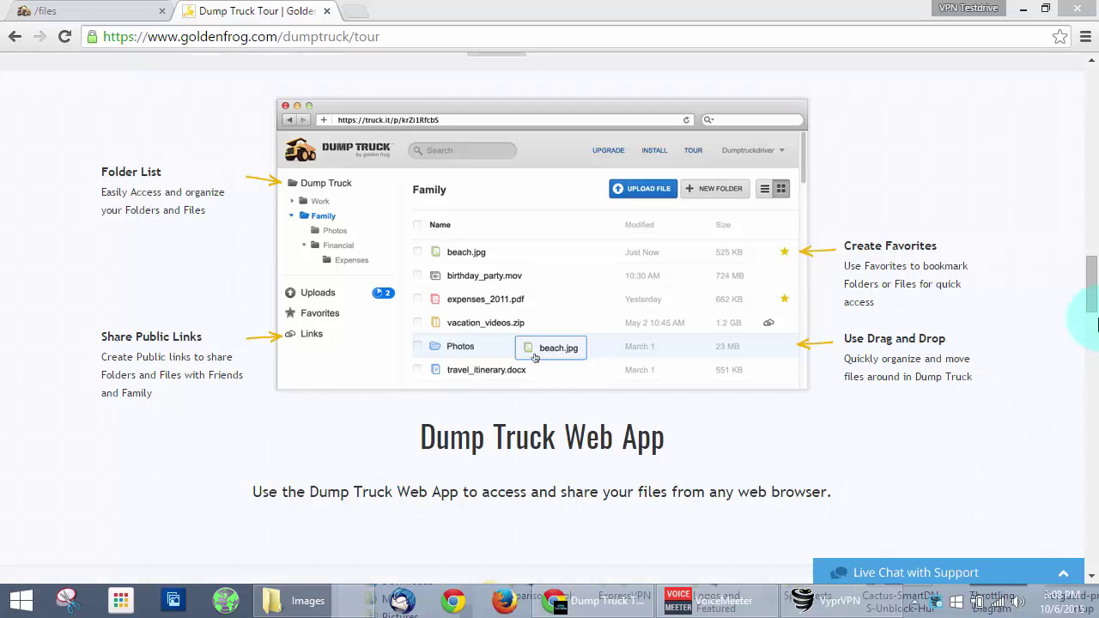
# - Scroll the Dump Truck tour down to the 'Your Stuff. Our Servers. No 3rd Parties.' section
pyautogui.click(1093, 280)
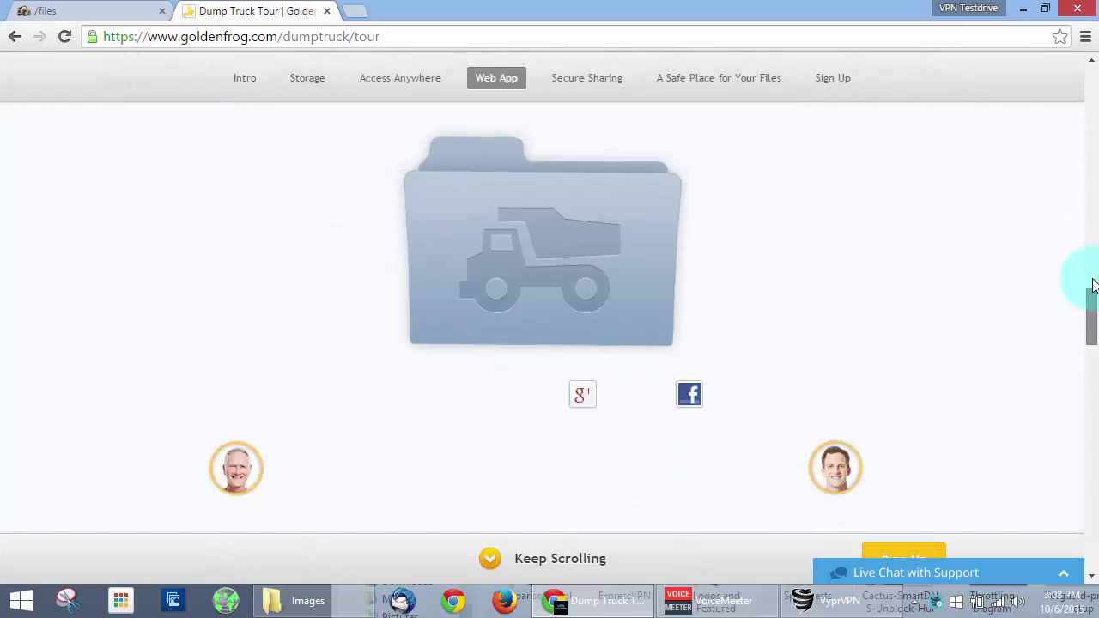
pyautogui.scroll(-2, 1087, 283)
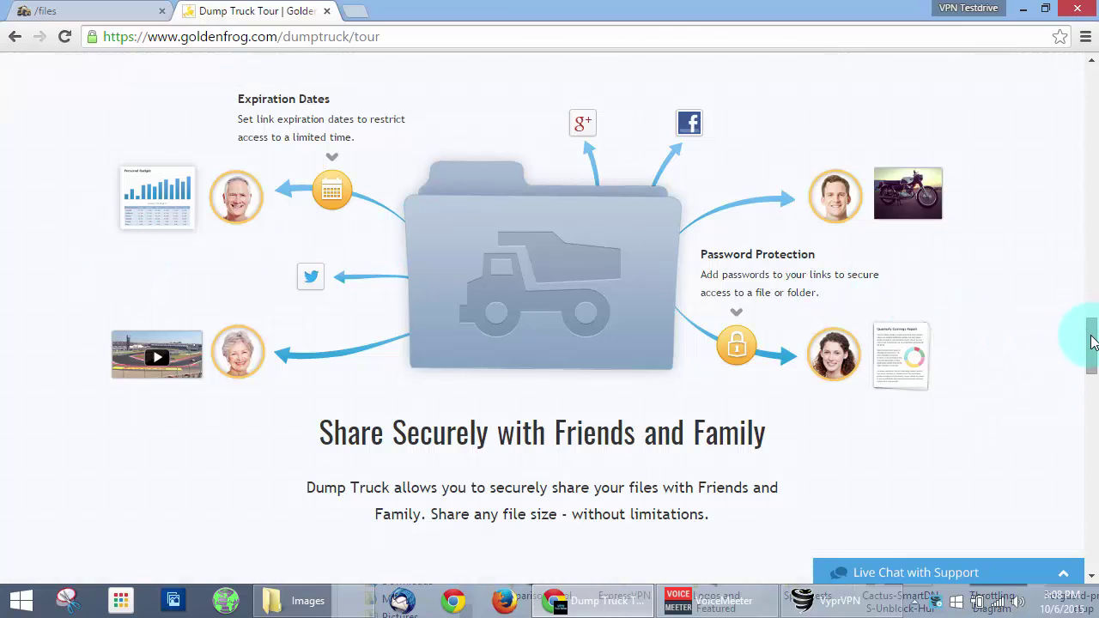
pyautogui.scroll(-5, 1092, 341)
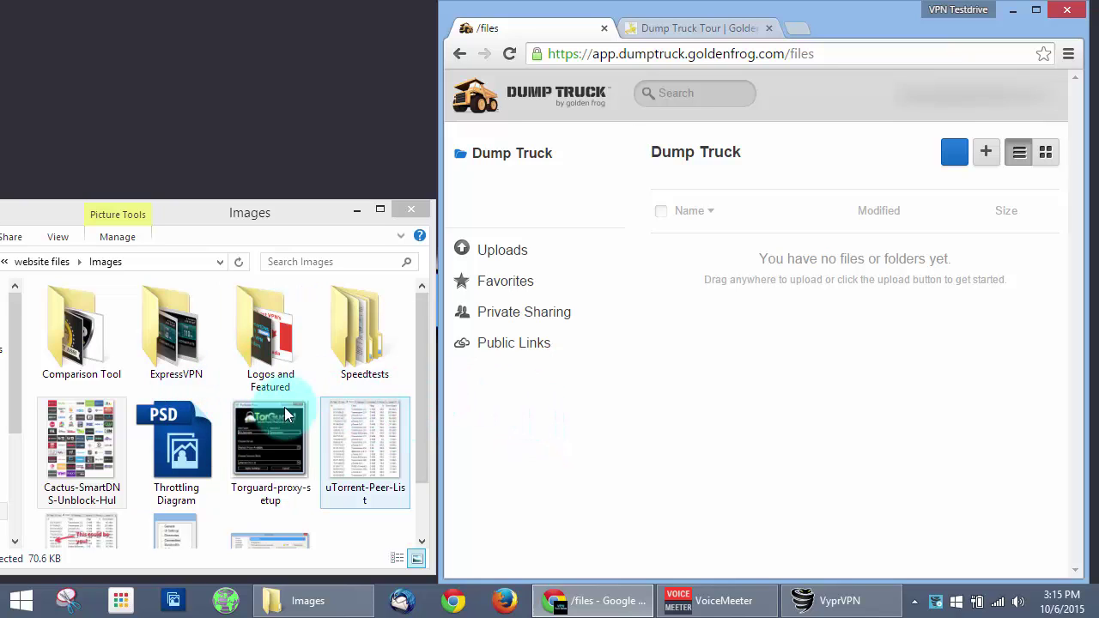
# - Drag the Cactus-SmartDNS image and the Comparison Tool folder from File Explorer into Dump Truck
pyautogui.moveTo(67, 460); pyautogui.dragTo(788, 363)
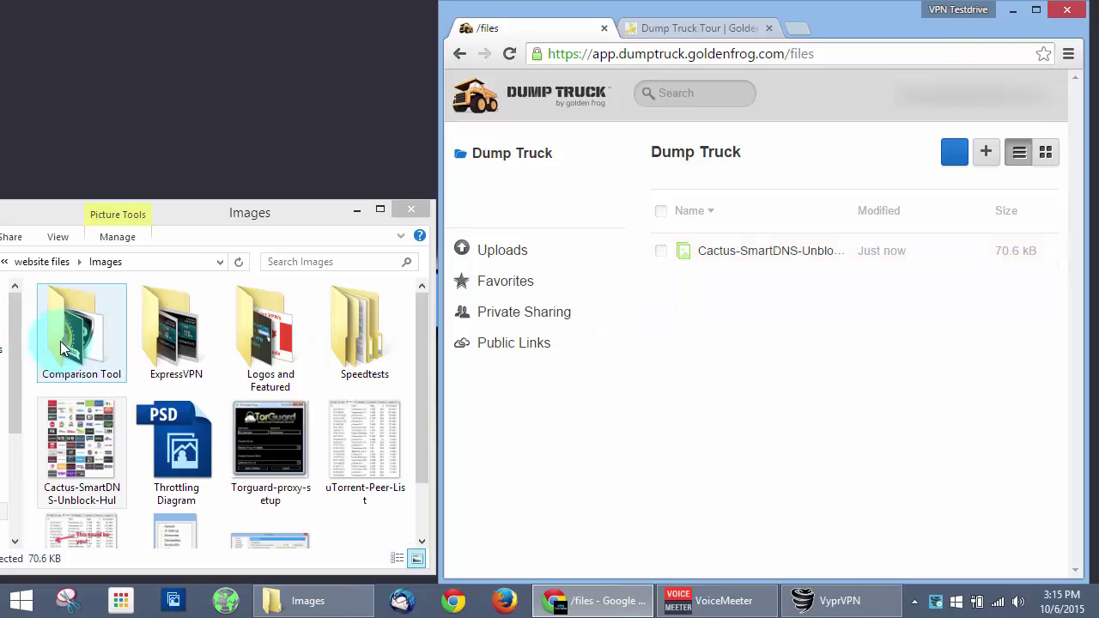
pyautogui.moveTo(67, 345); pyautogui.dragTo(738, 332)
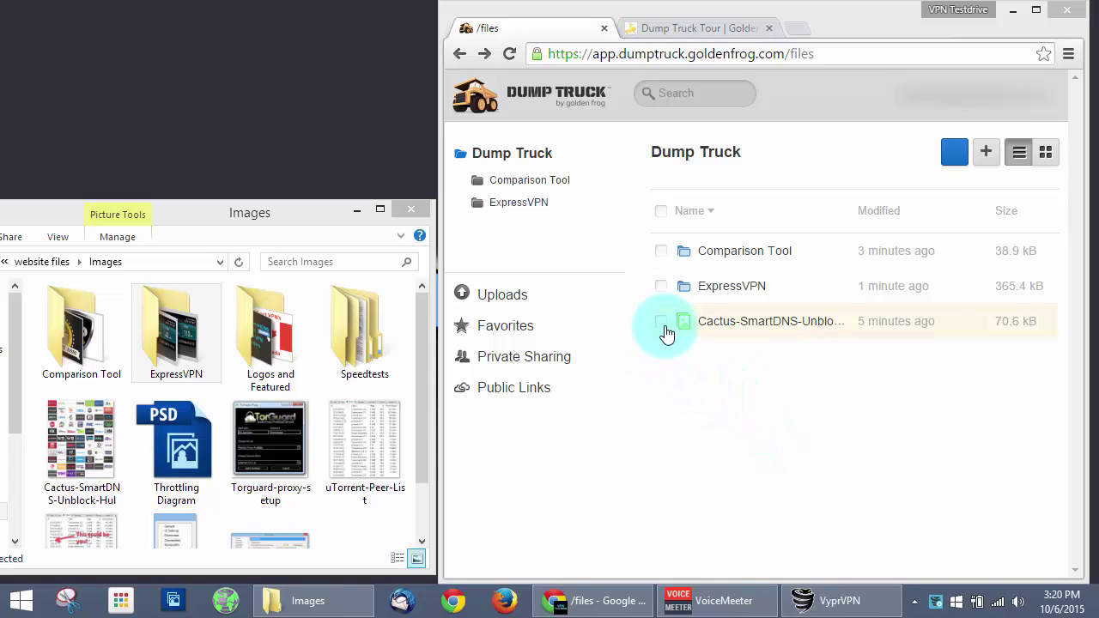
pyautogui.click(661, 286)
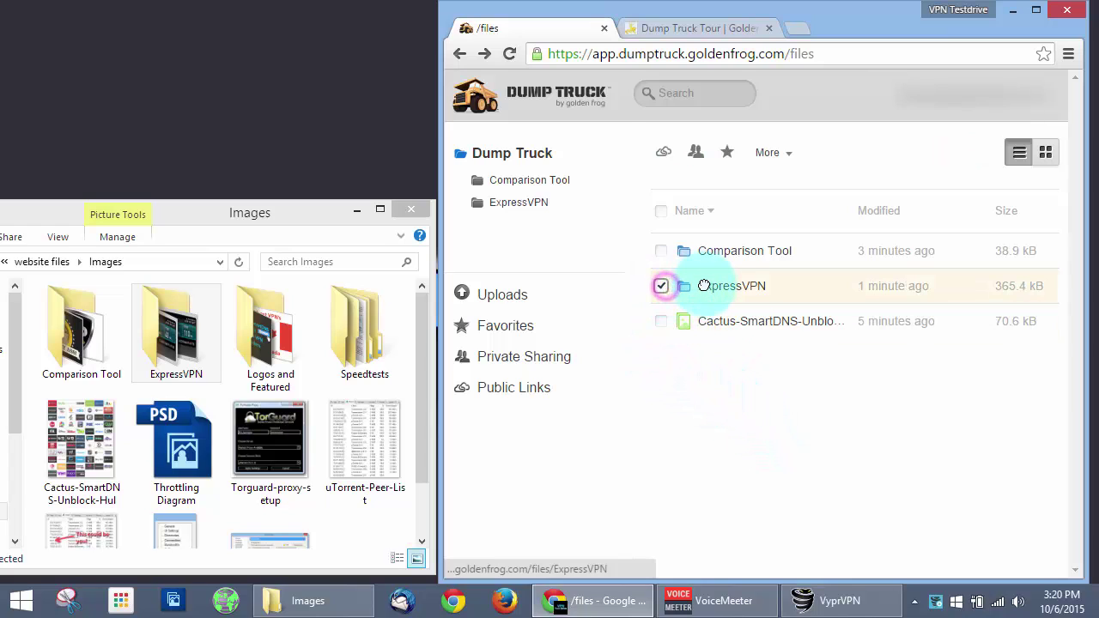
pyautogui.rightClick(705, 292)
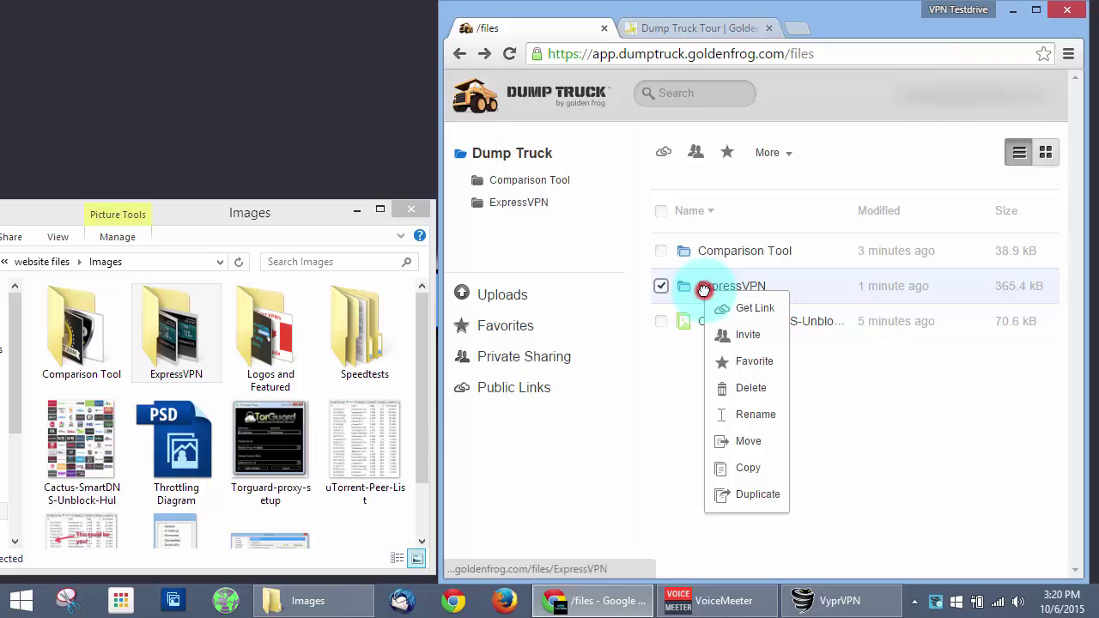
pyautogui.click(745, 340)
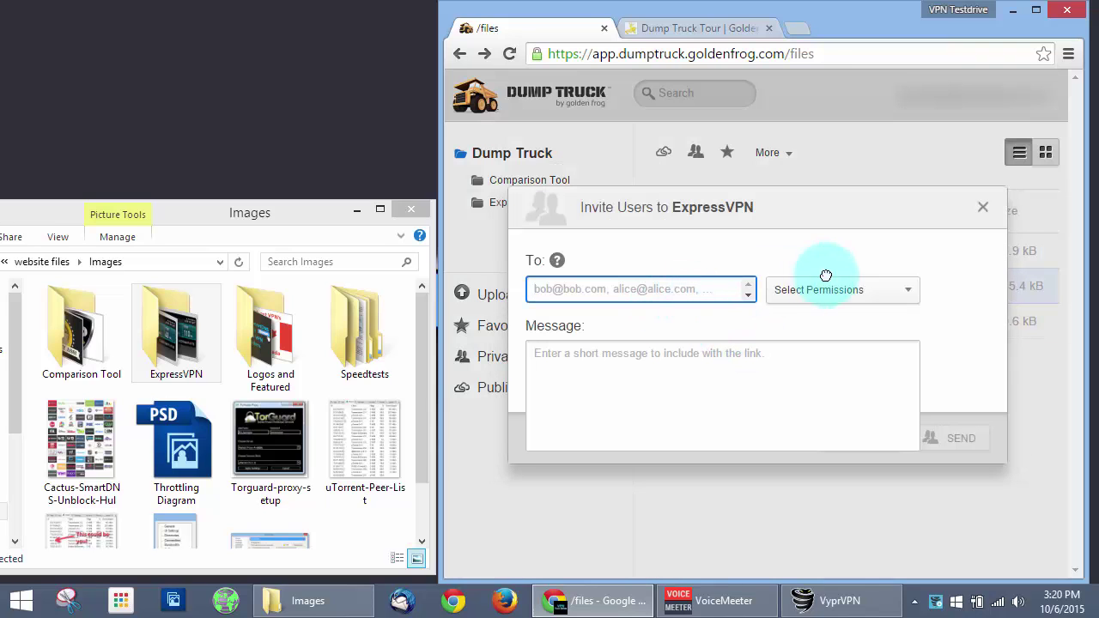
pyautogui.click(829, 292)
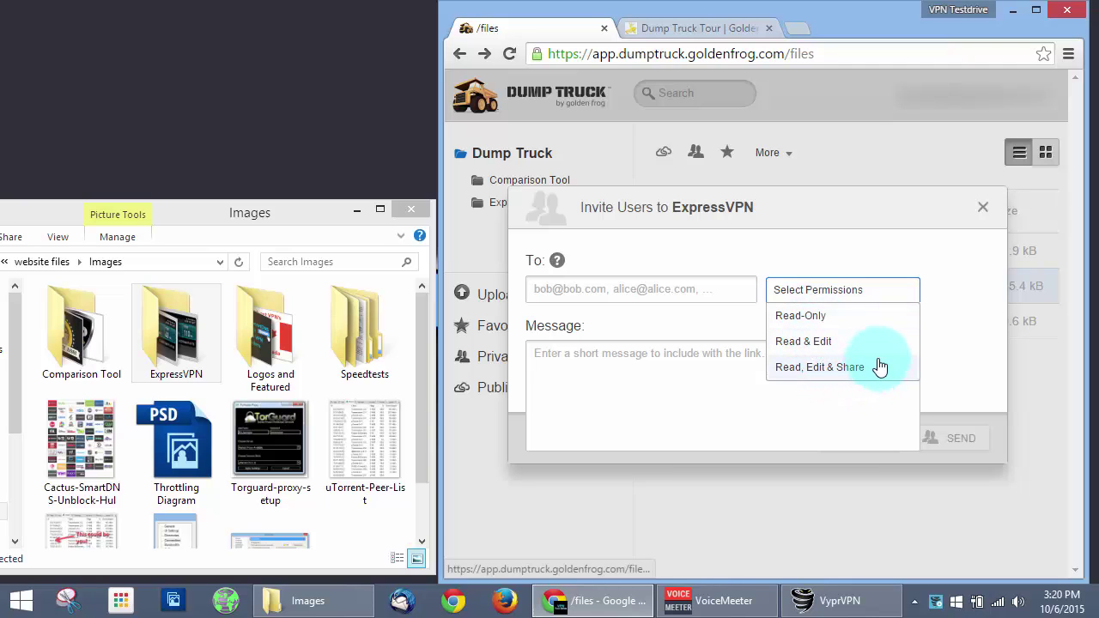
pyautogui.click(983, 210)
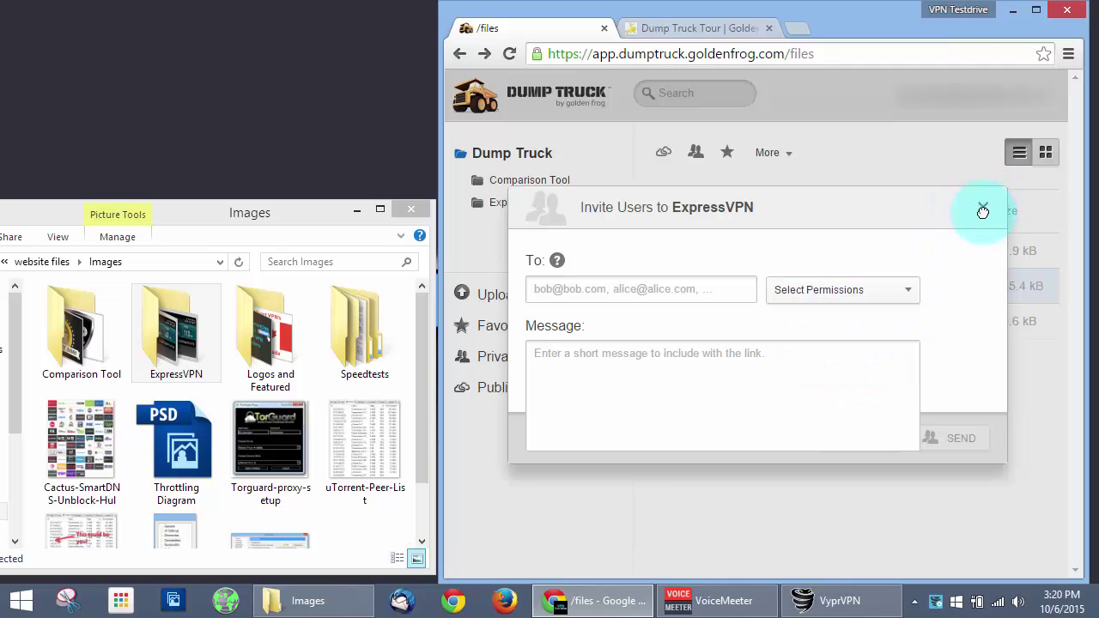
pyautogui.click(983, 211)
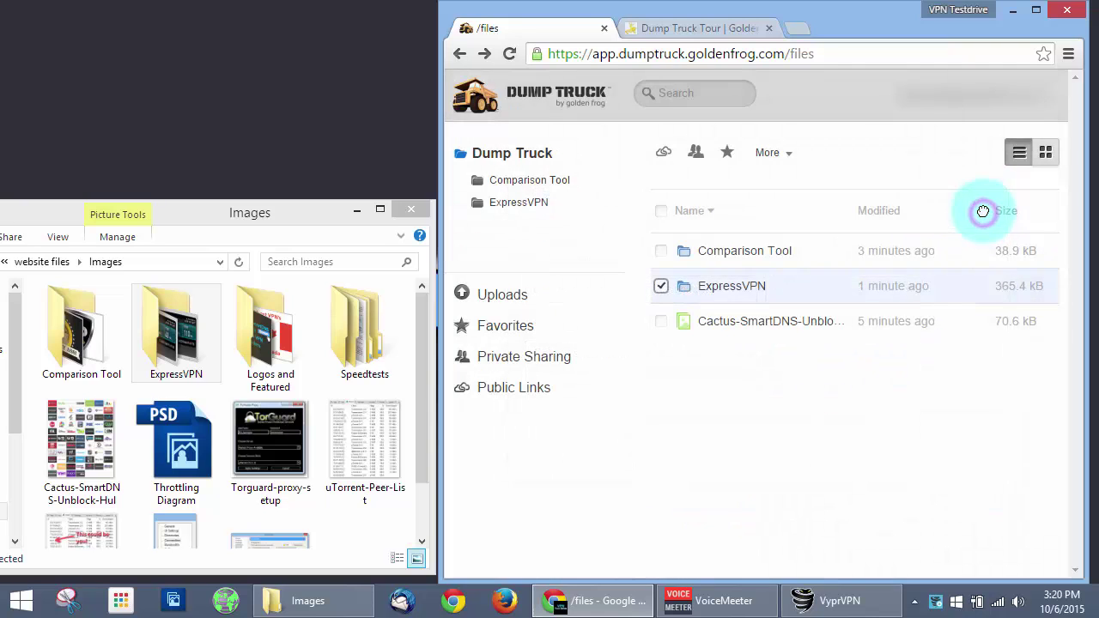
# - Get a link for the ExpressVPN folder, copy its address, and save it as a public link
pyautogui.rightClick(729, 285)
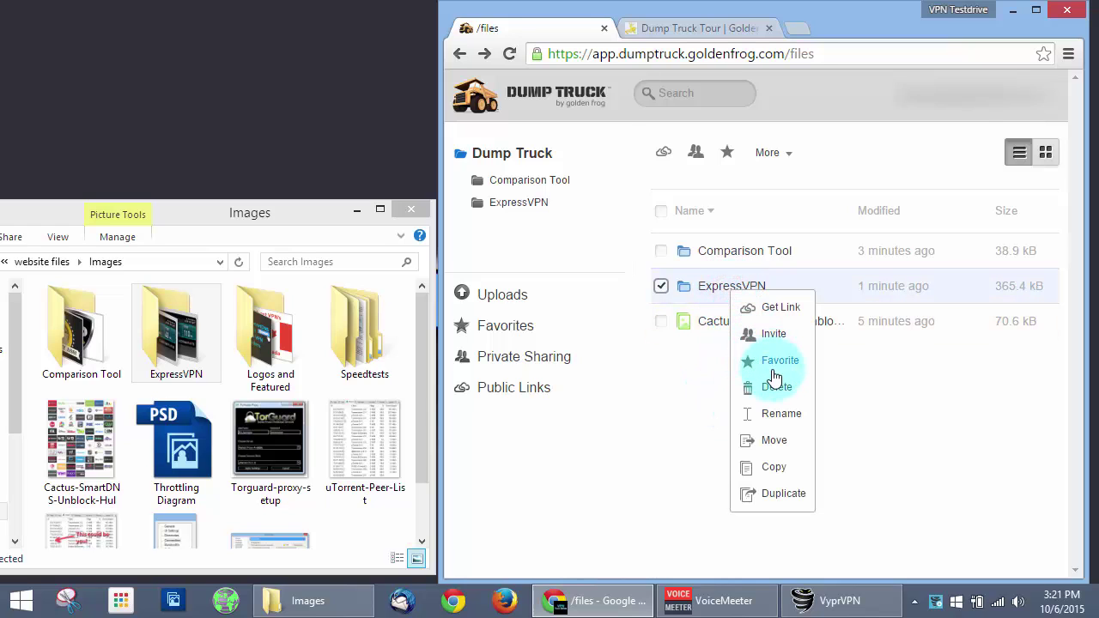
pyautogui.click(780, 304)
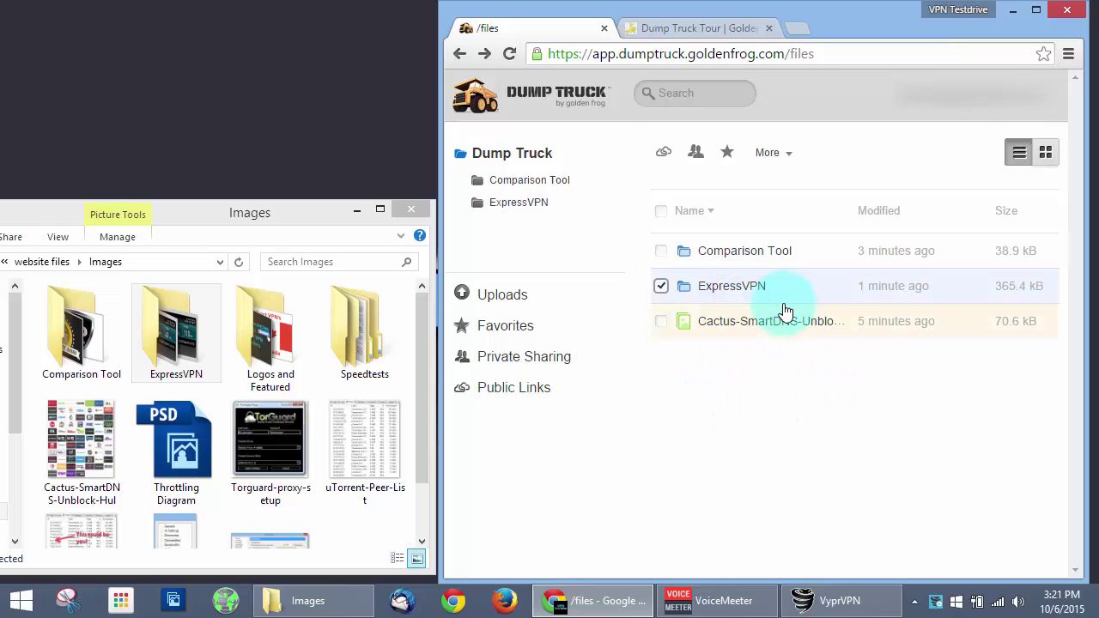
pyautogui.moveTo(786, 309); pyautogui.dragTo(736, 386)
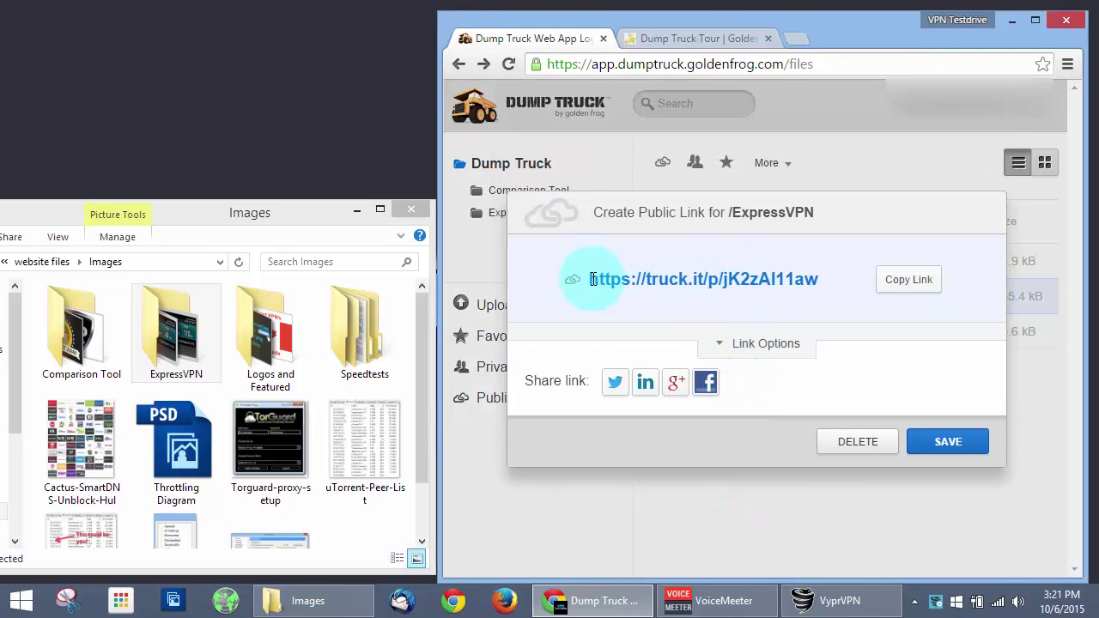
pyautogui.click(907, 281)
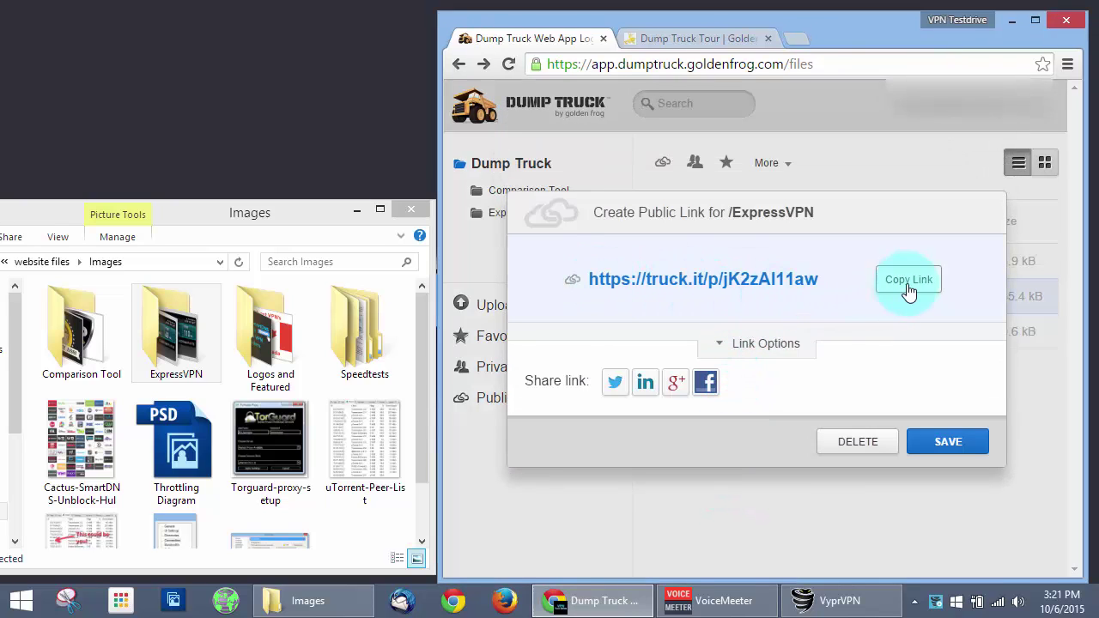
pyautogui.click(760, 348)
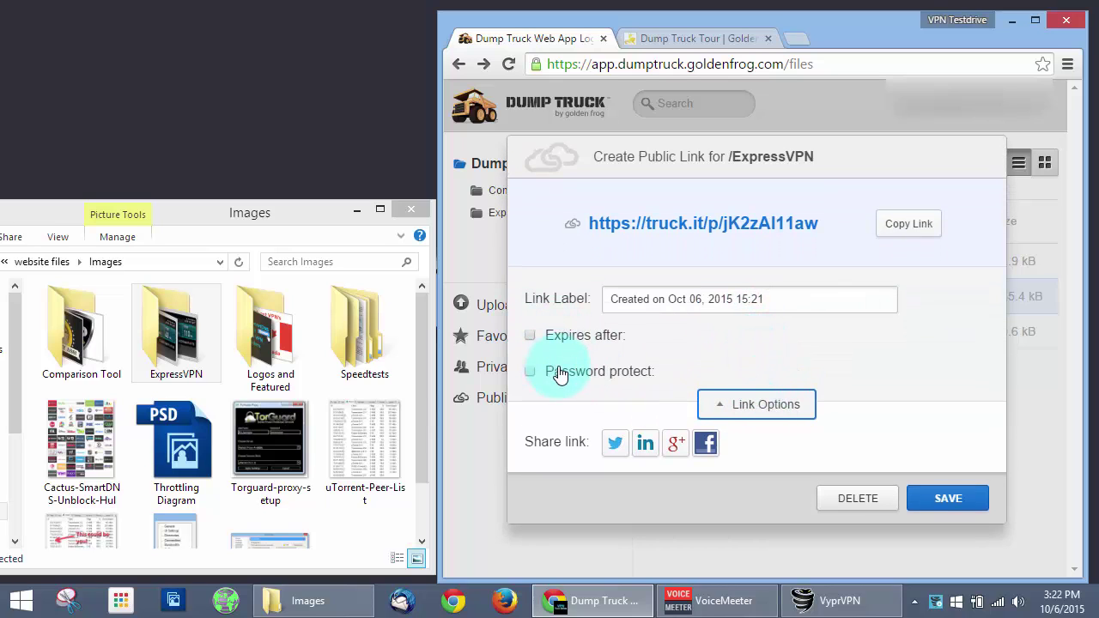
pyautogui.click(760, 404)
pyautogui.click(942, 444)
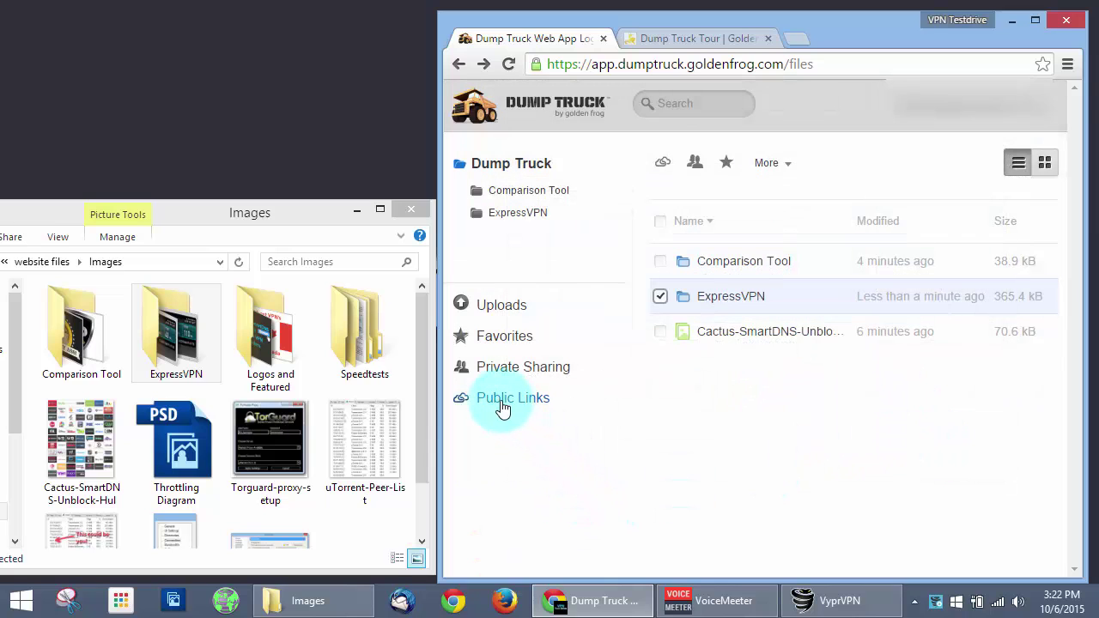
# - In Public Links, delete both ExpressVPN links, then use Remove All Links and close the list
pyautogui.click(501, 405)
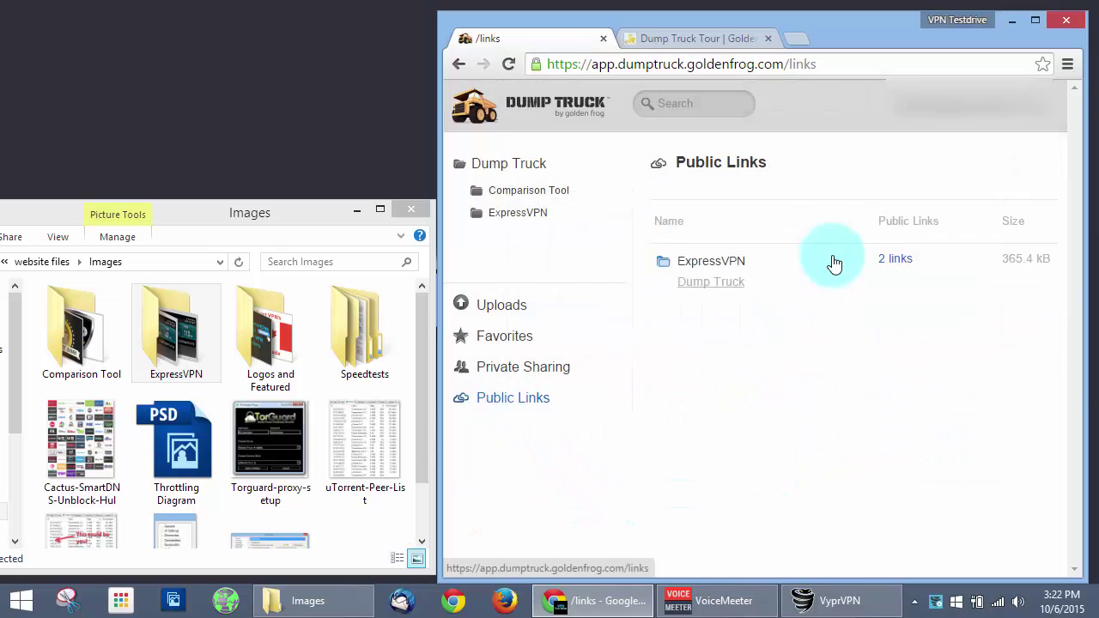
pyautogui.rightClick(708, 270)
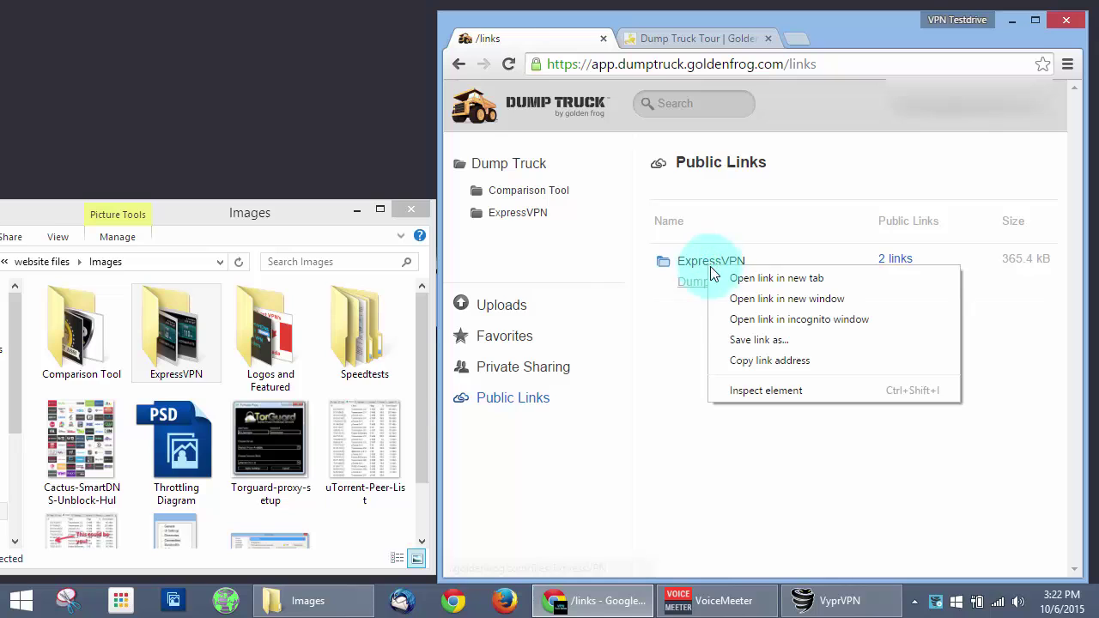
pyautogui.click(653, 414)
pyautogui.click(885, 260)
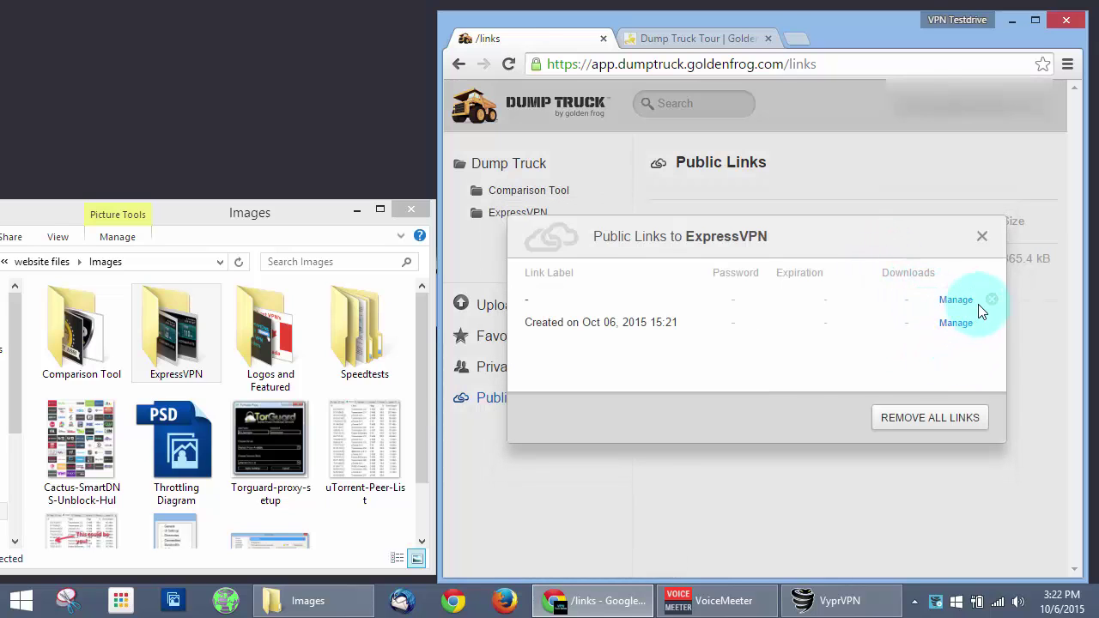
pyautogui.click(990, 302)
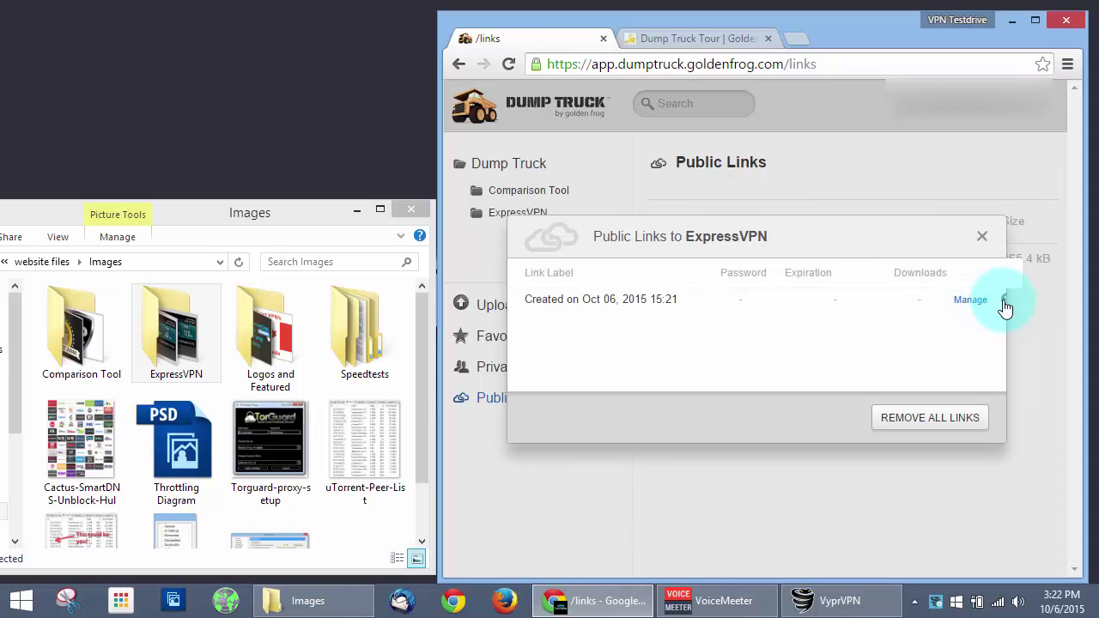
pyautogui.click(1005, 301)
pyautogui.click(971, 417)
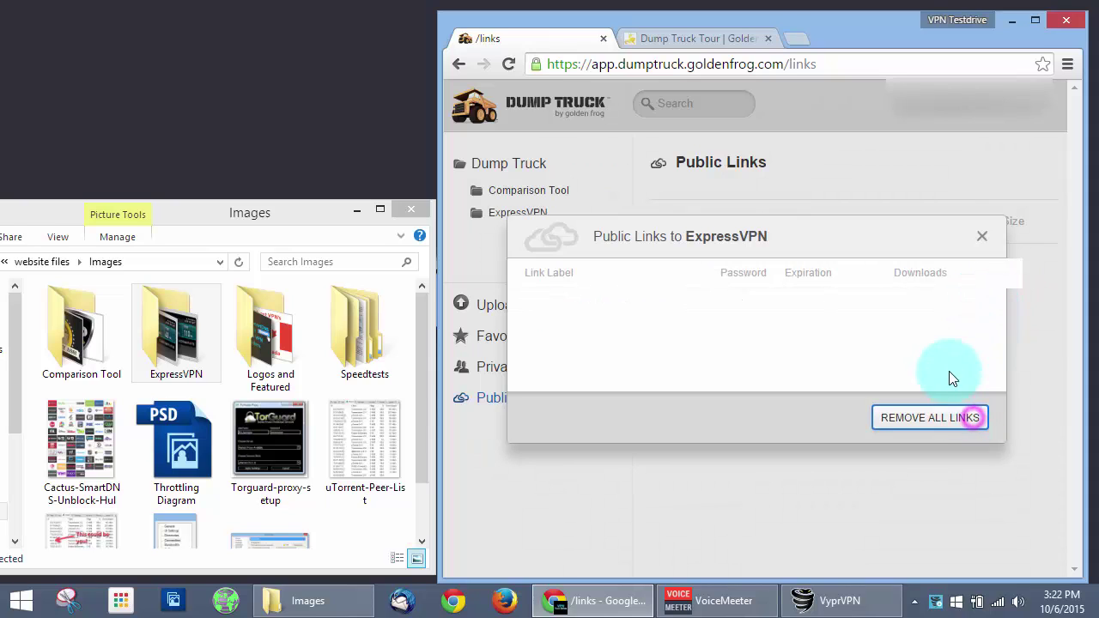
pyautogui.click(982, 237)
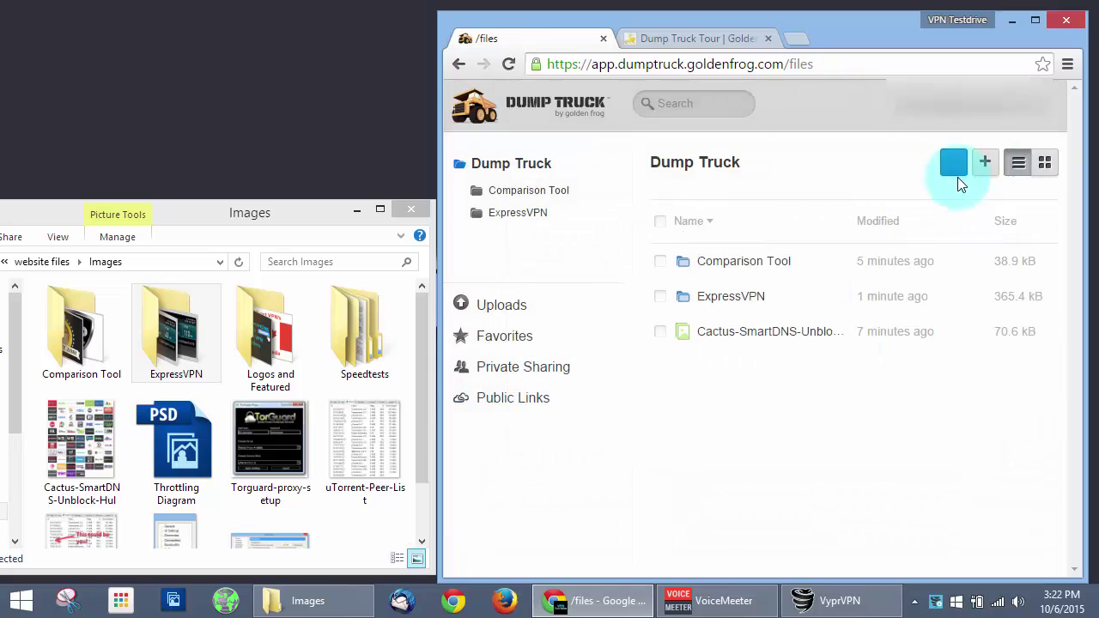
# - Create an empty folder named 'New Folder' after checking thumbnail and list views
pyautogui.click(1044, 163)
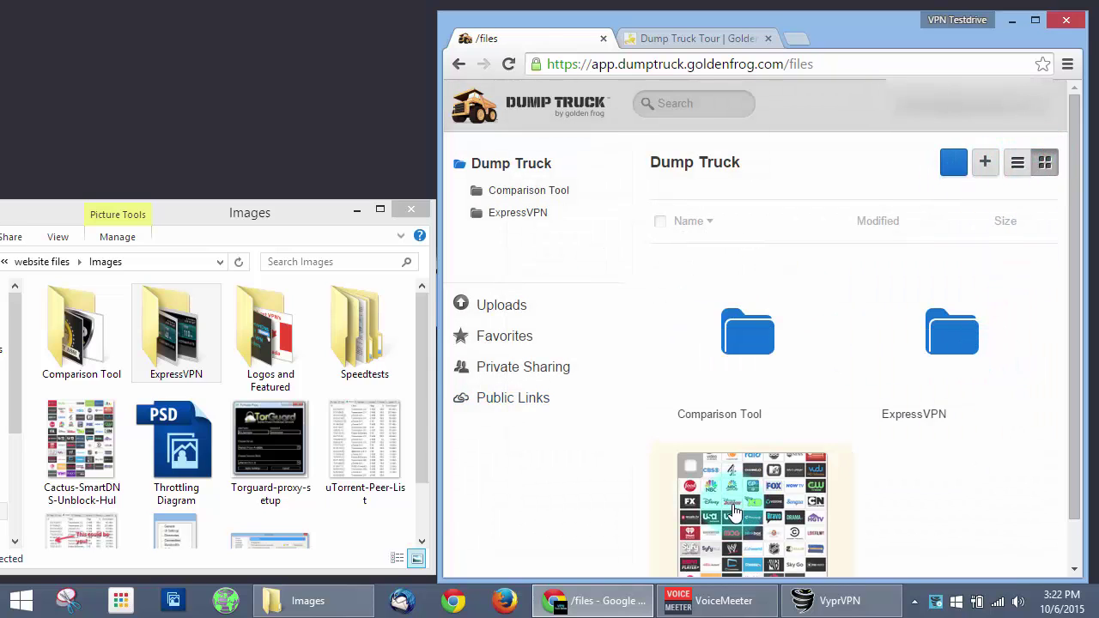
pyautogui.click(1016, 163)
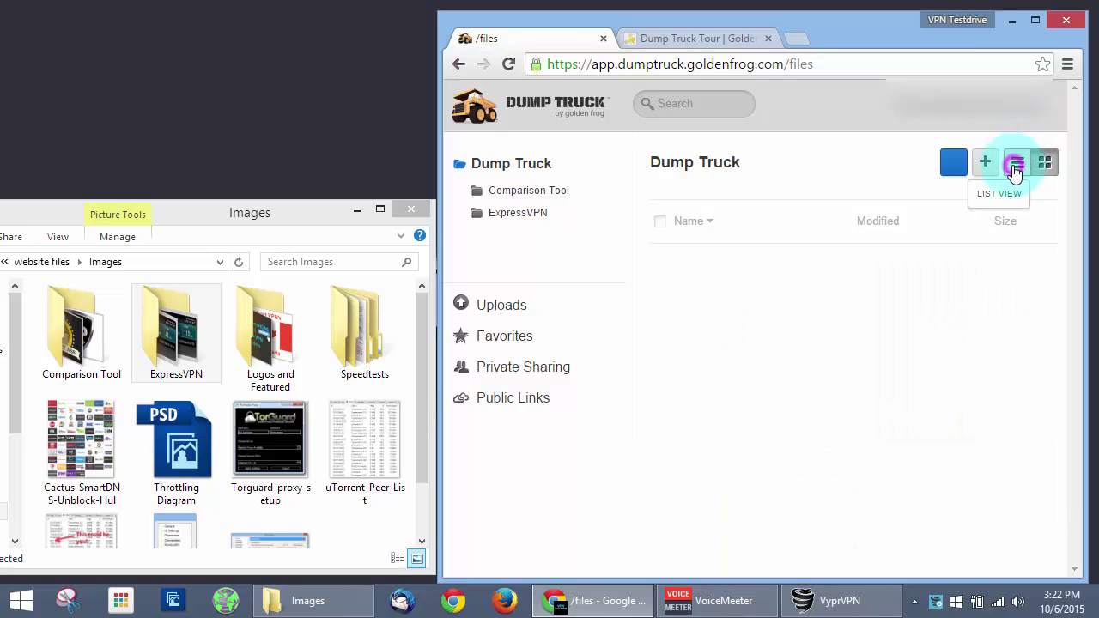
pyautogui.click(986, 168)
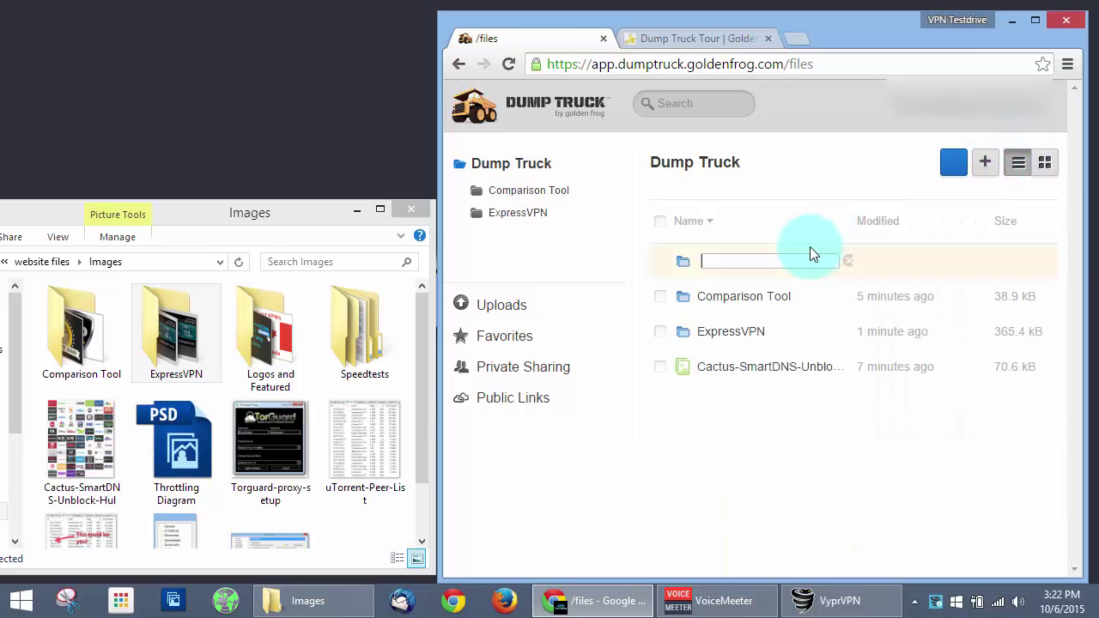
pyautogui.write('New O')
pyautogui.press('BackSpace')
pyautogui.write('Folder')
pyautogui.press('Return')
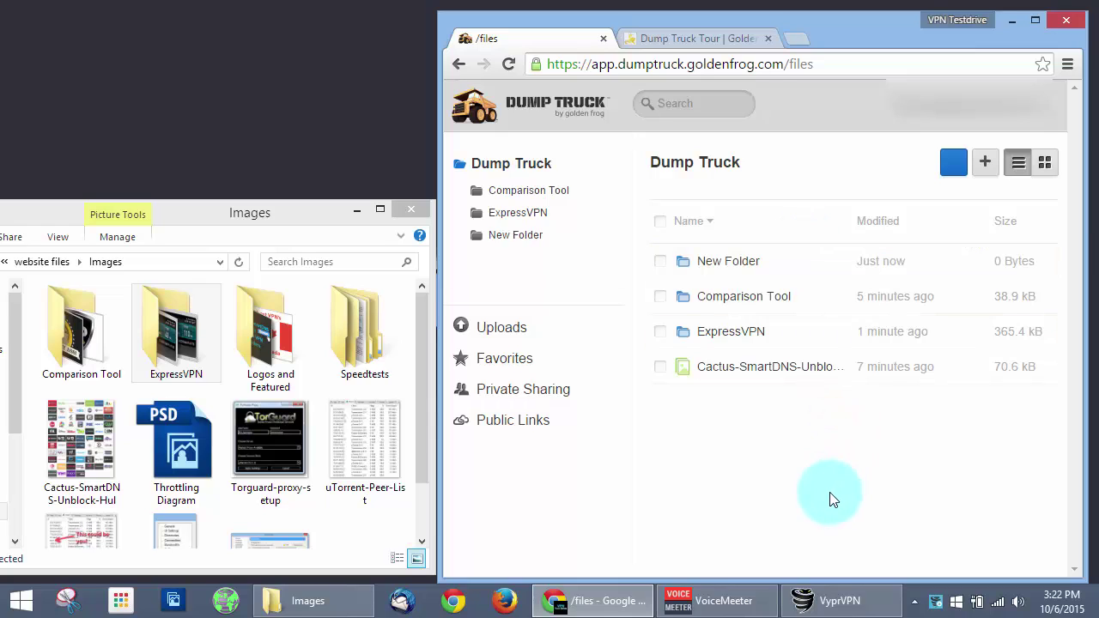
# - Select Comparison Tool, the Cactus image and ExpressVPN for a bulk action
pyautogui.click(659, 296)
pyautogui.click(659, 366)
pyautogui.click(660, 331)
# - Select all four items, including New Folder, and confirm deleting them in the Delete items dialog
pyautogui.click(659, 221)
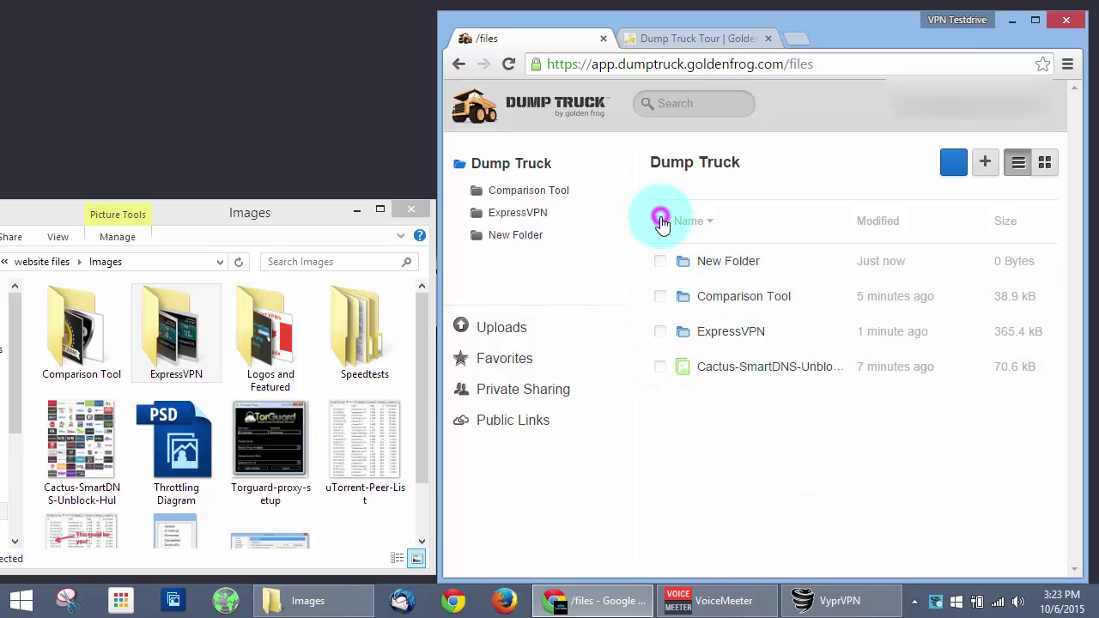
pyautogui.click(661, 221)
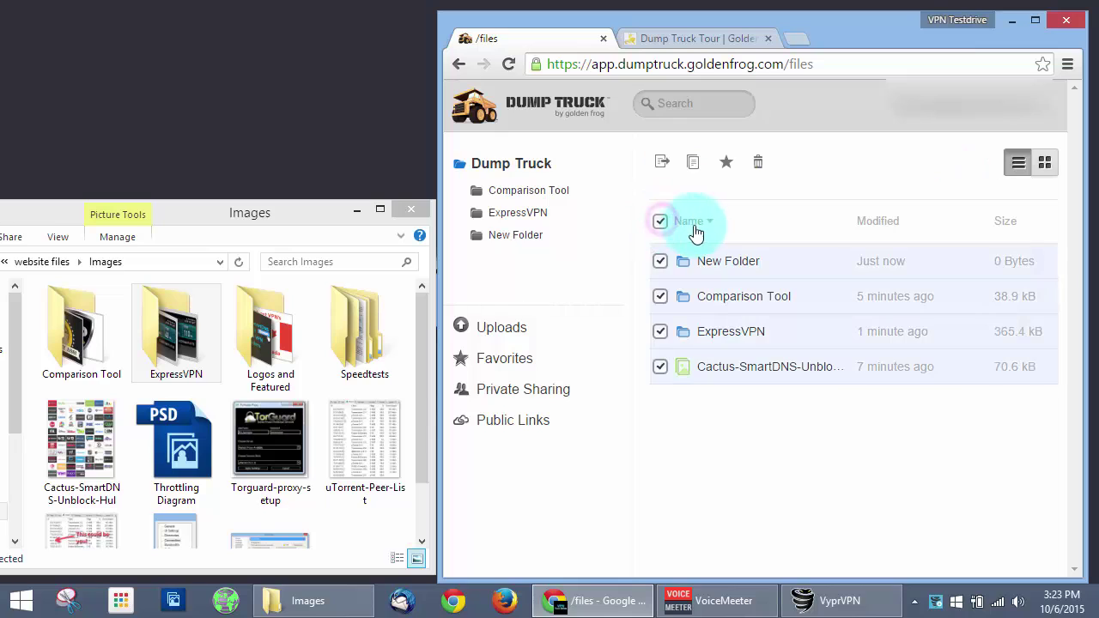
pyautogui.click(757, 172)
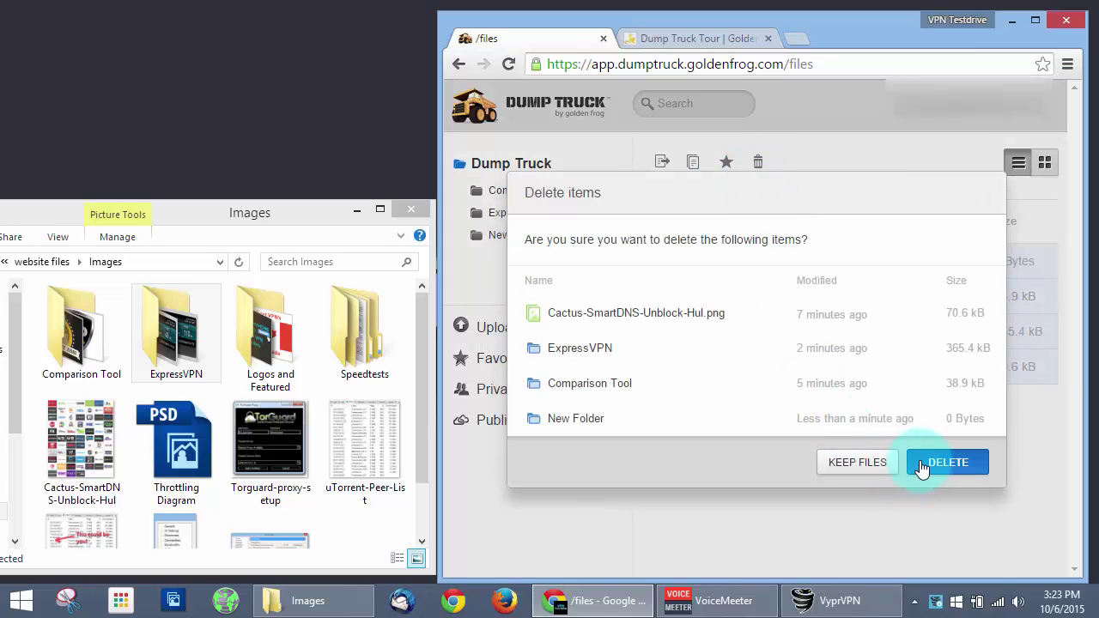
pyautogui.click(921, 466)
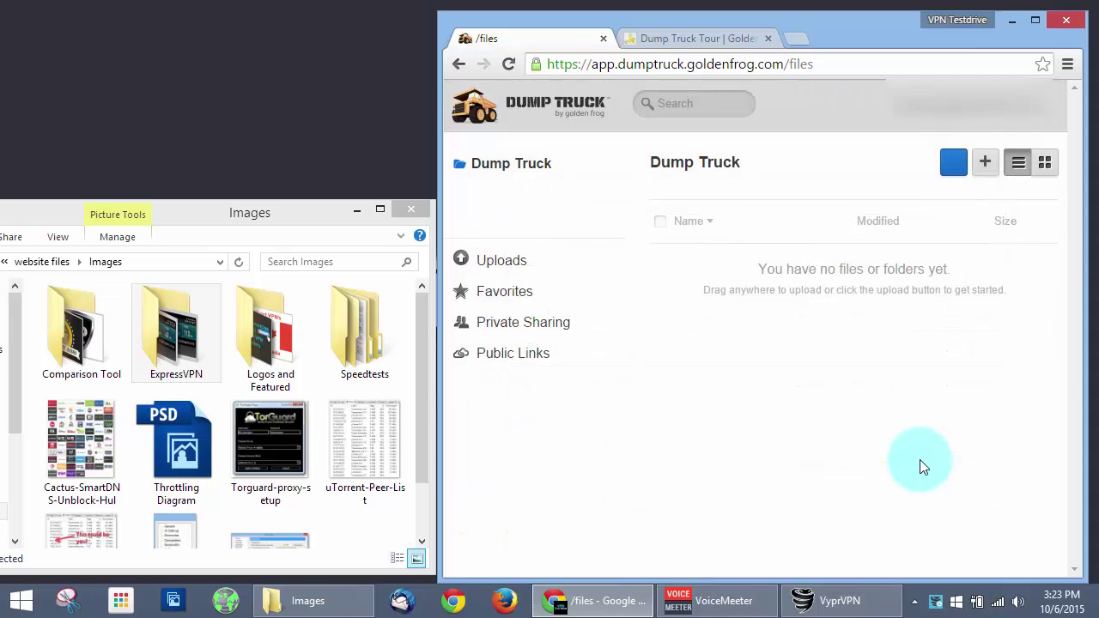